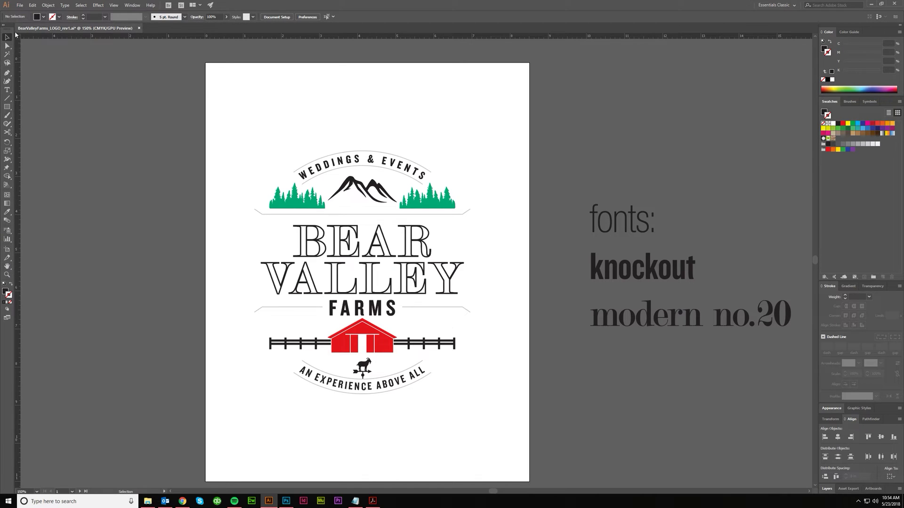
Toggle the tools panel between one and two columns and reset the toolbar to the default tool set
left_click(8, 30)
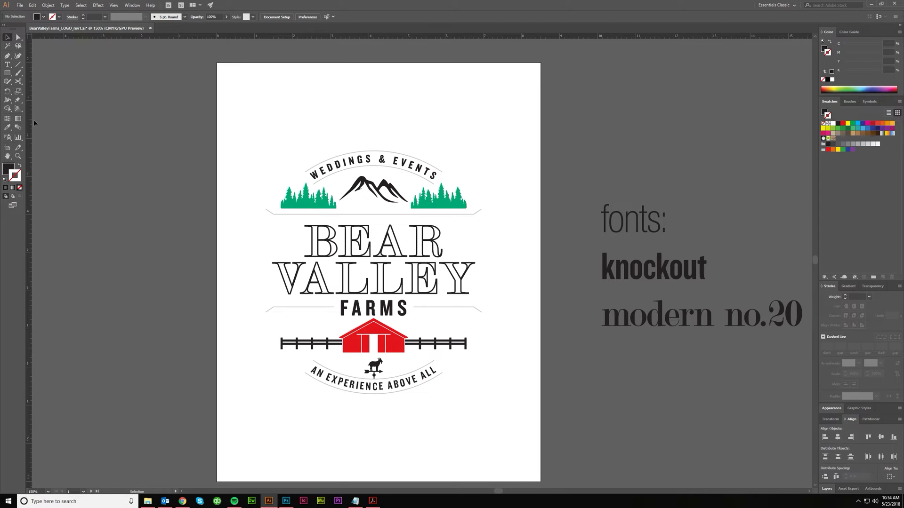
left_click(3, 28)
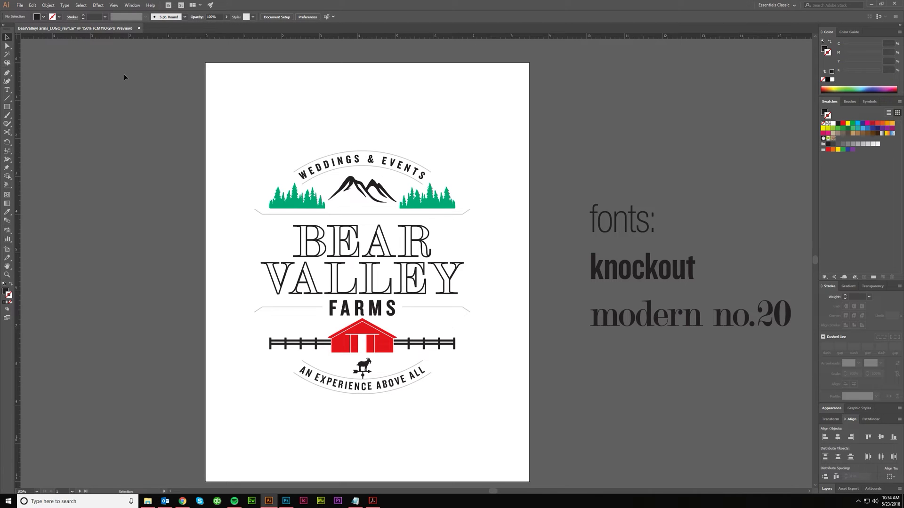
left_click(133, 5)
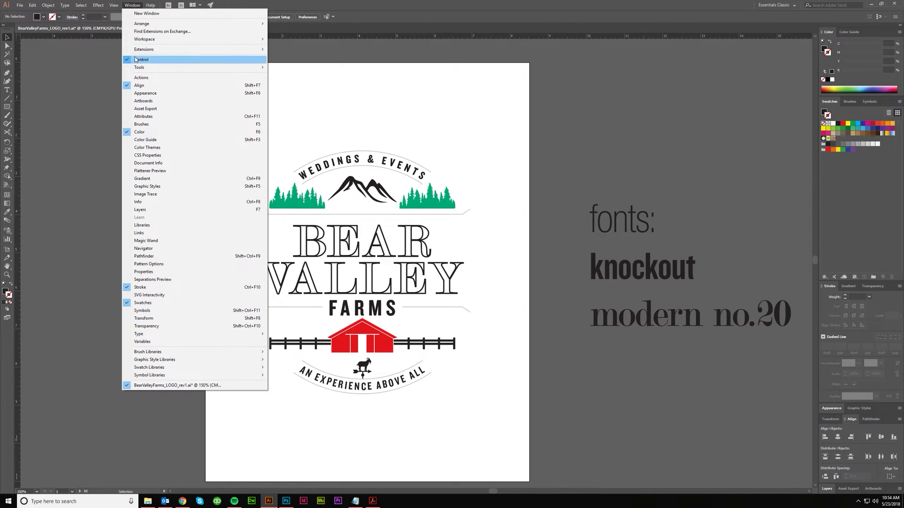
mouse_move(141, 68)
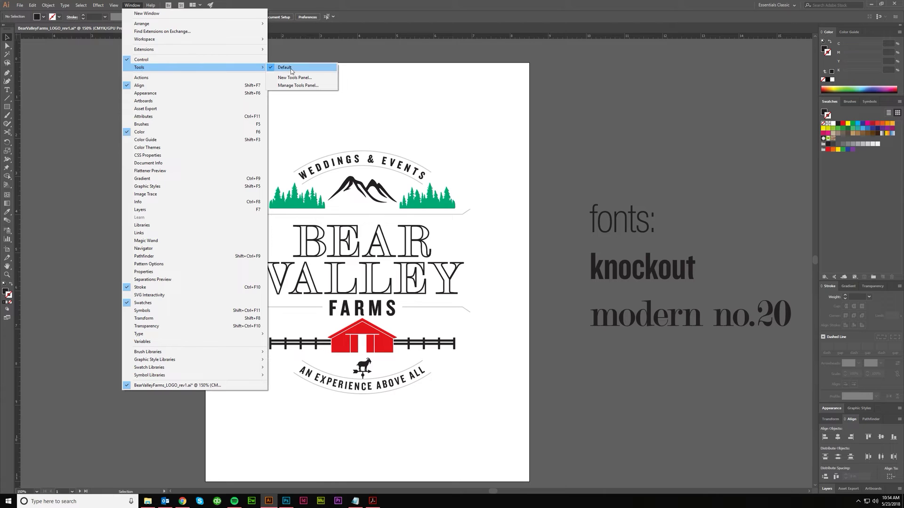
left_click(73, 114)
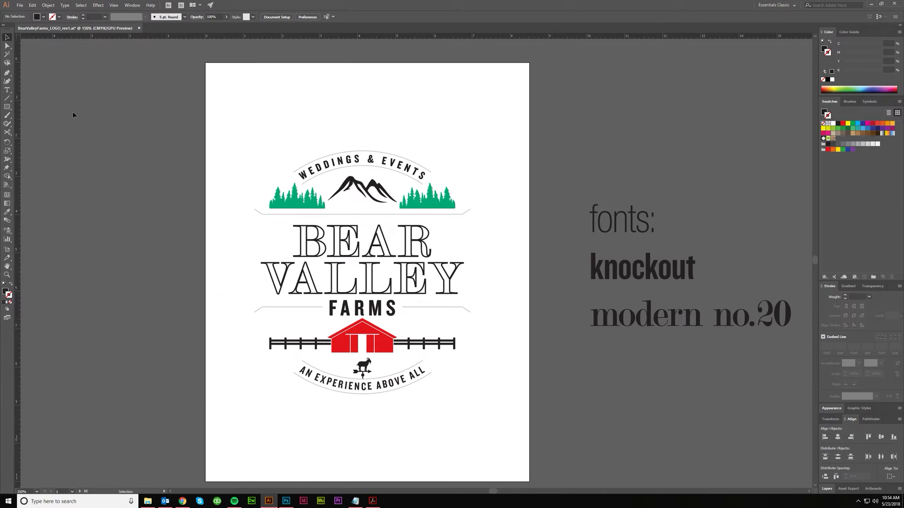
mouse_move(6, 31)
left_mouse_down()
mouse_move(168, 77)
mouse_move(4, 37)
left_mouse_up()
With the Selection tool (V), marquee-select every object of the logo, then deselect it
scroll(477, 389, "right", 3)
scroll(478, 388, "right", 10)
key("v")
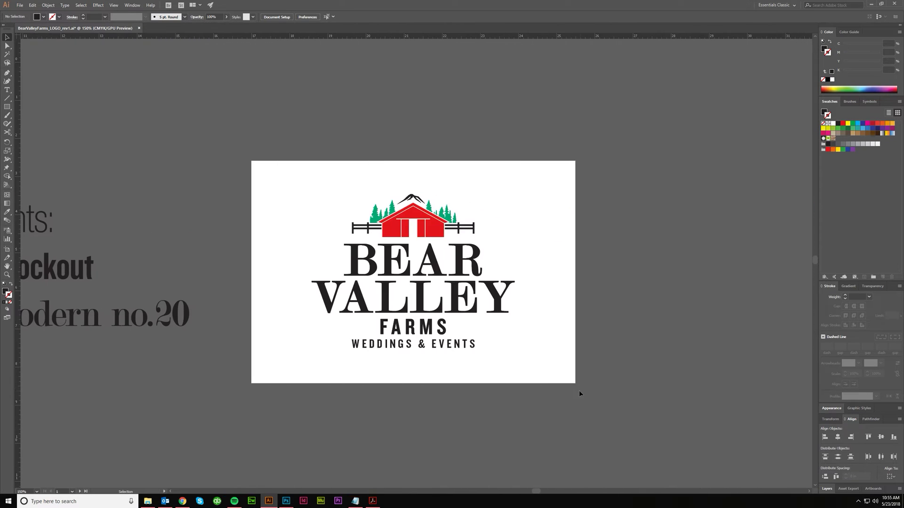
scroll(351, 407, "left", 6)
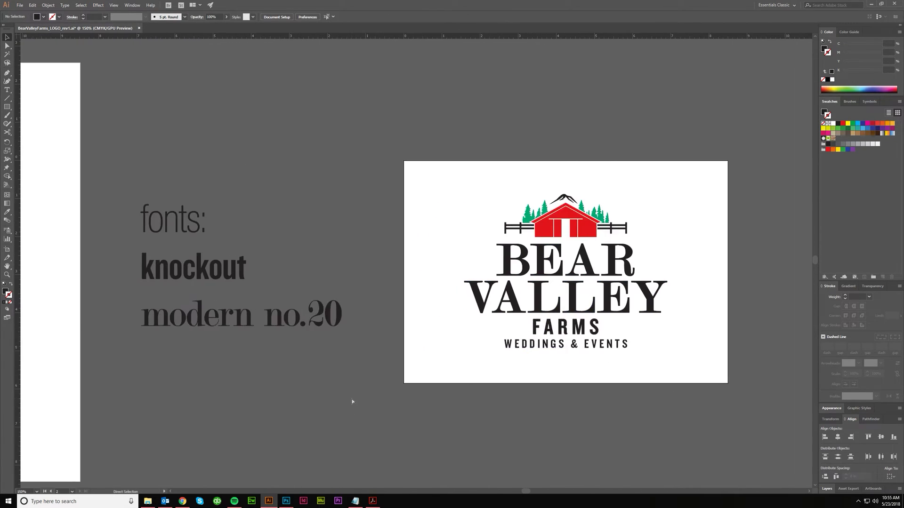
scroll(368, 403, "left", 9)
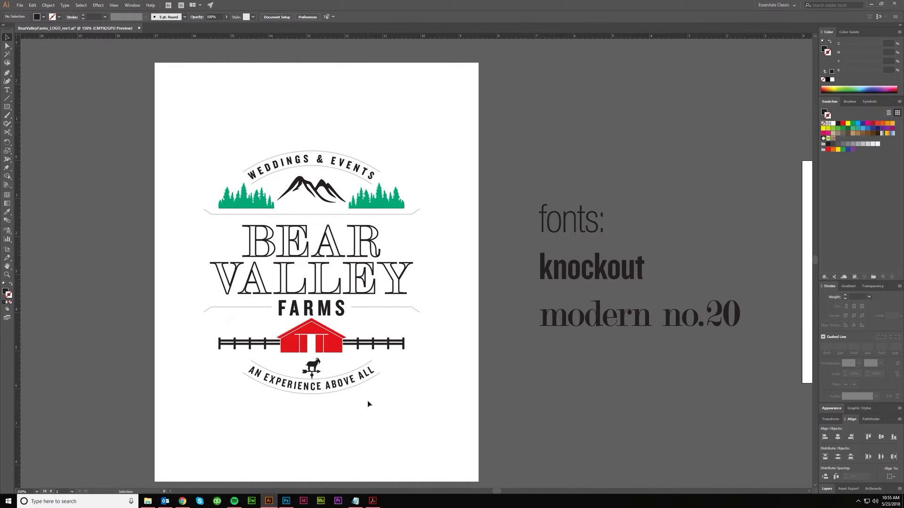
scroll(368, 403, "left", 2)
scroll(369, 401, "right", 1)
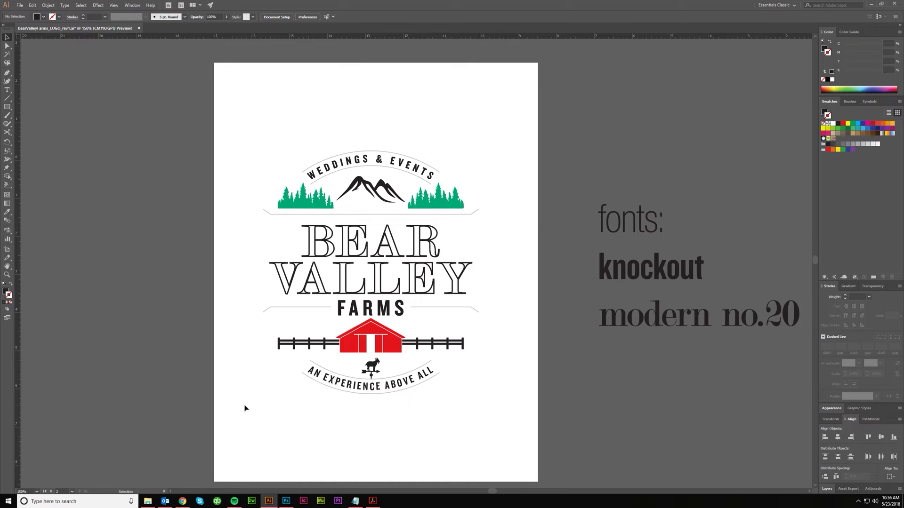
left_click_drag(243, 410, 510, 115)
left_click(498, 127)
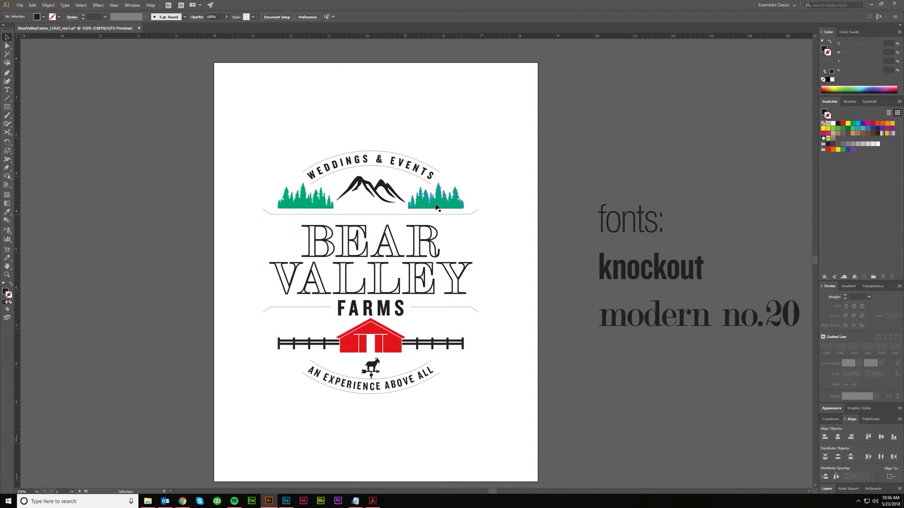
Select the right and left pine-tree groups, then the WEDDINGS & EVENTS group, then deselect
left_click(435, 207)
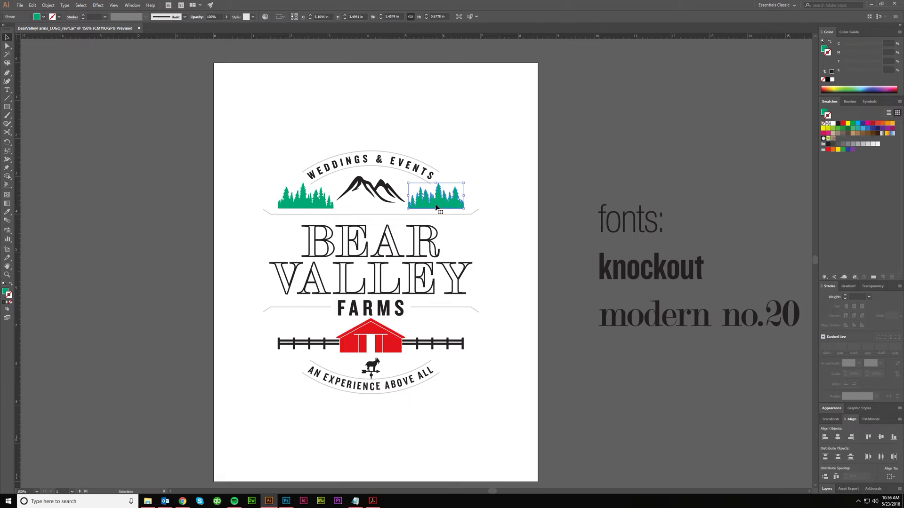
left_click(330, 205)
left_click(319, 171)
left_click(330, 142)
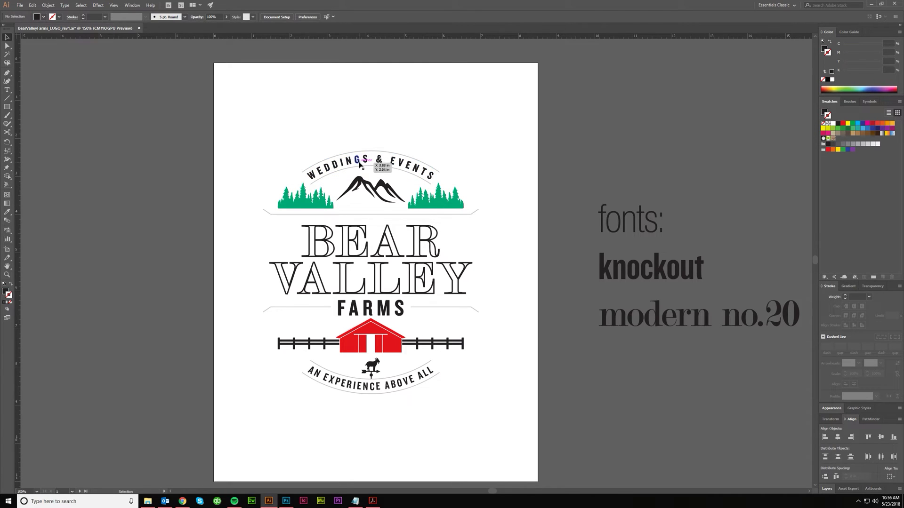
left_click(363, 168)
left_click(384, 123)
Select the decorative lines beside FARMS, then the barn-and-fence group, and double-click it to isolate
left_click(313, 309)
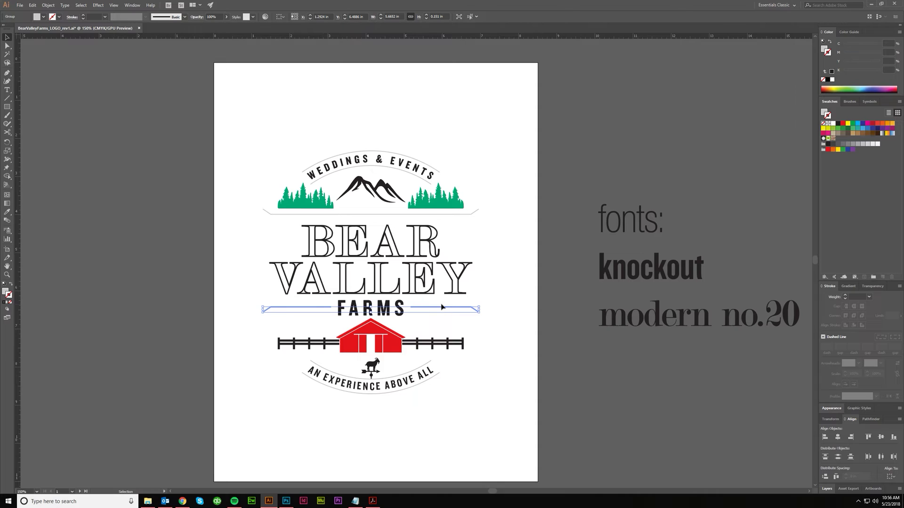
left_click(499, 318)
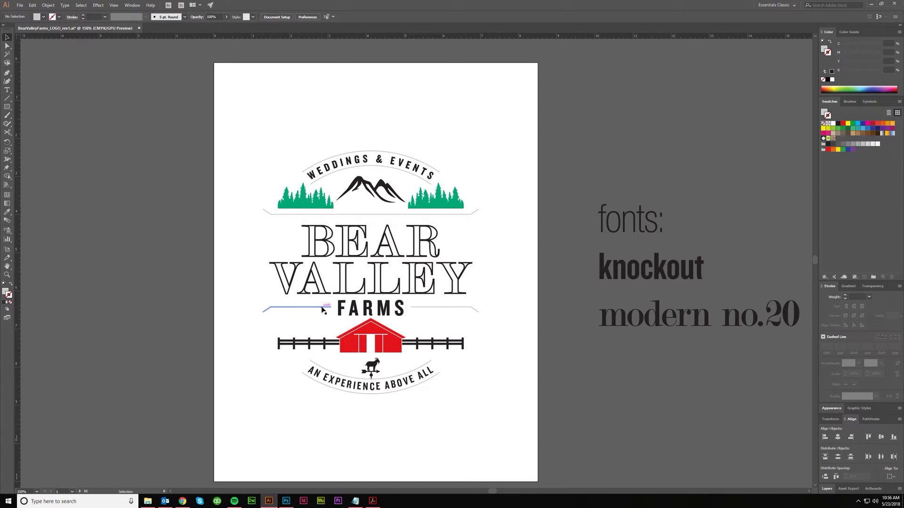
left_click(351, 347)
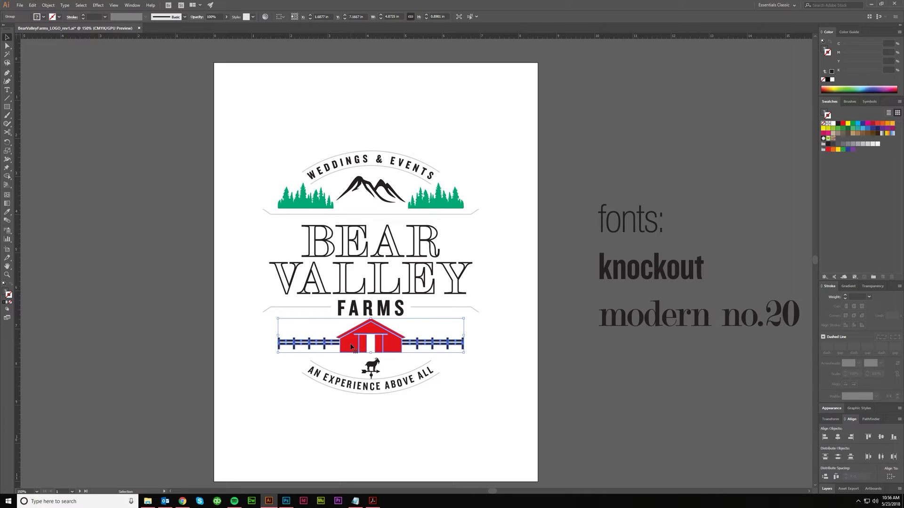
left_click(318, 335)
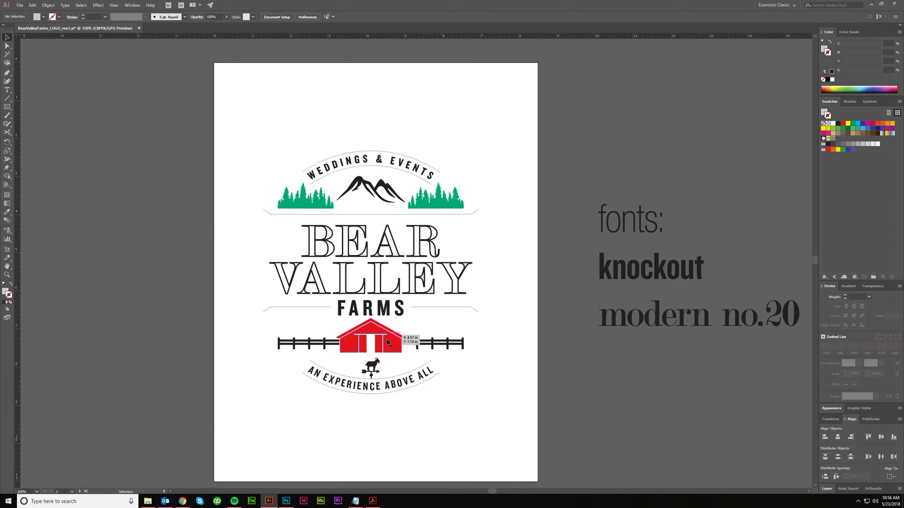
left_click(350, 350)
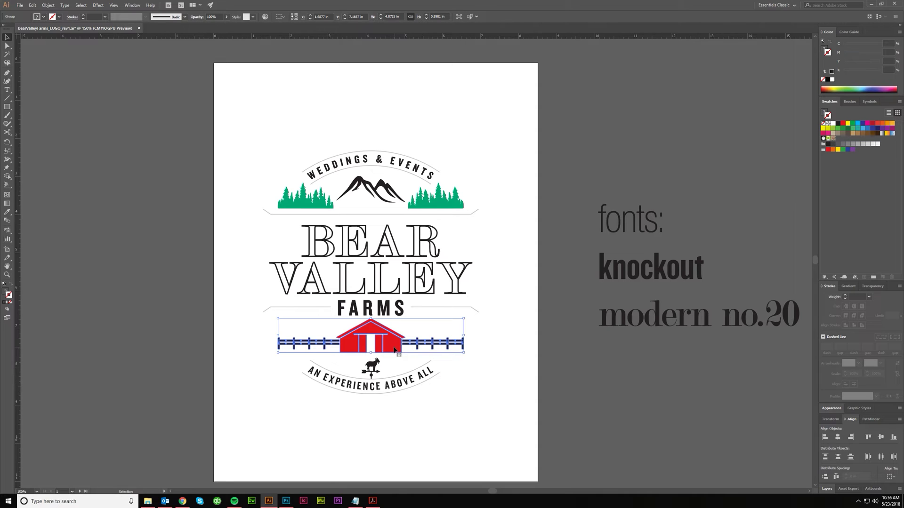
left_click(428, 361)
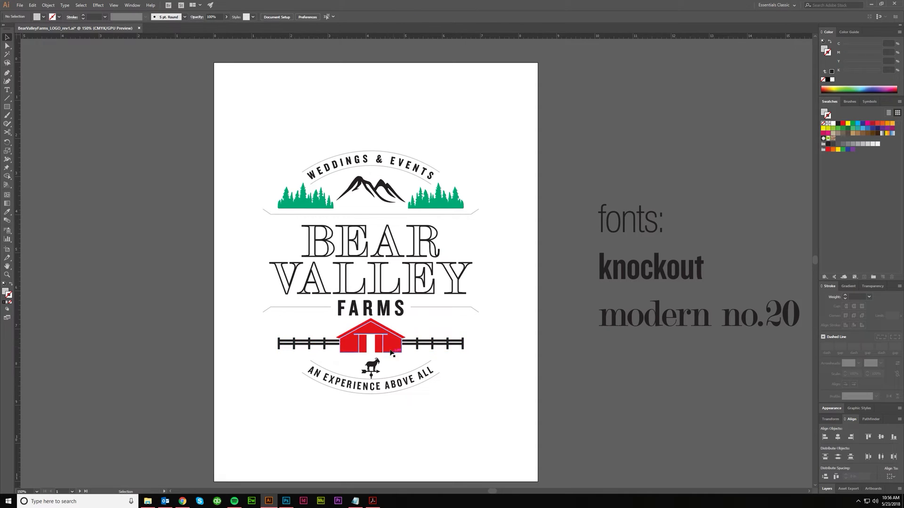
left_click(395, 349)
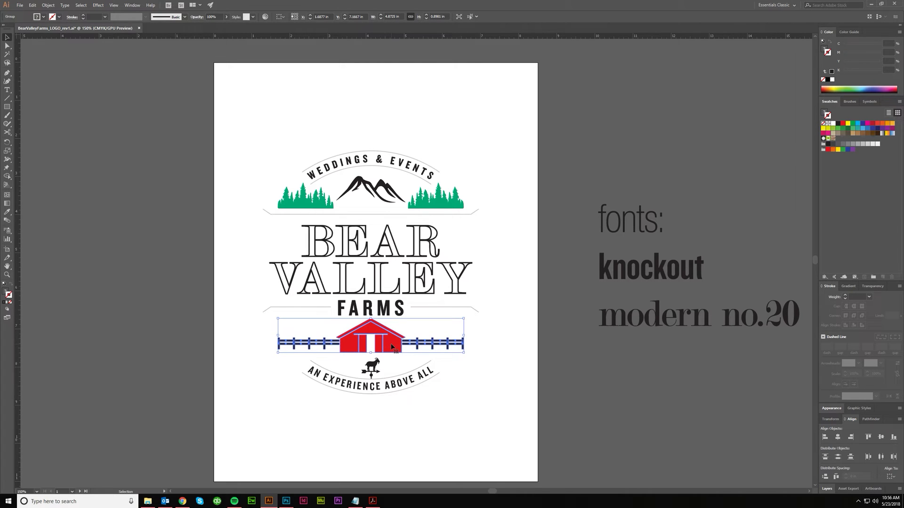
double_click(391, 347)
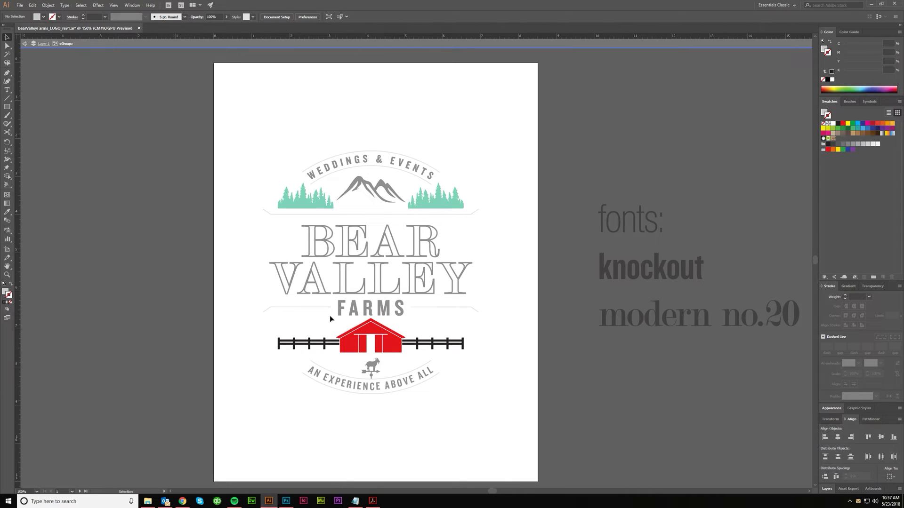
Select the fence rails and isolate the fence group nested inside the barn group
left_click(328, 346)
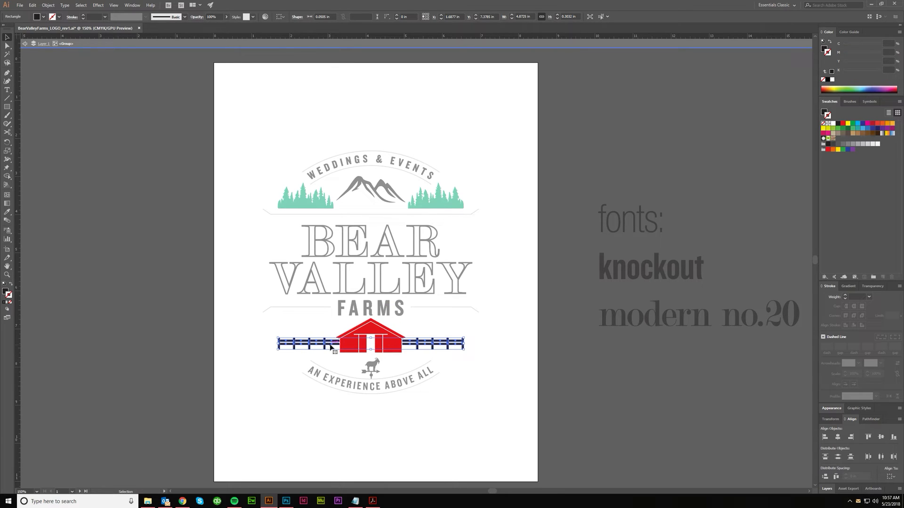
double_click(331, 347)
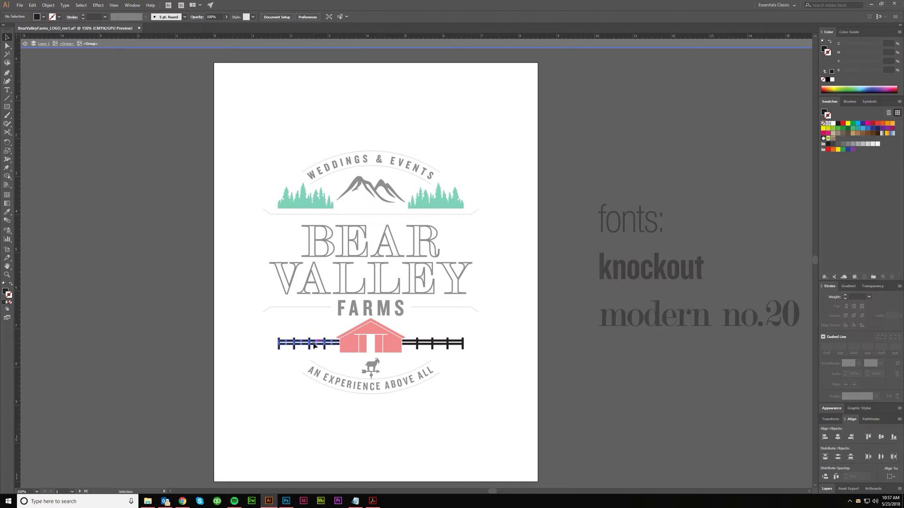
left_click(314, 346)
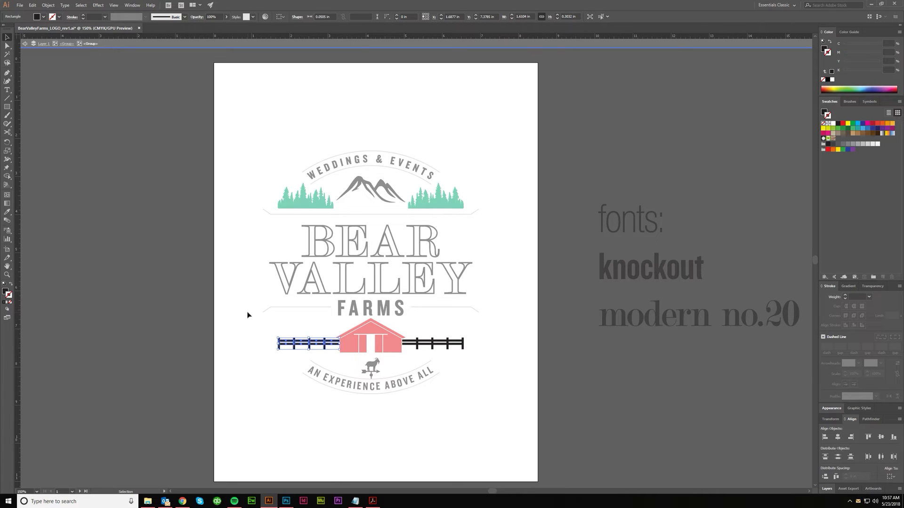
Marquee-select the fence parts, then the barn and both fences, clear, and select the left fence section
left_click_drag(247, 305, 285, 379)
left_click_drag(203, 268, 558, 452)
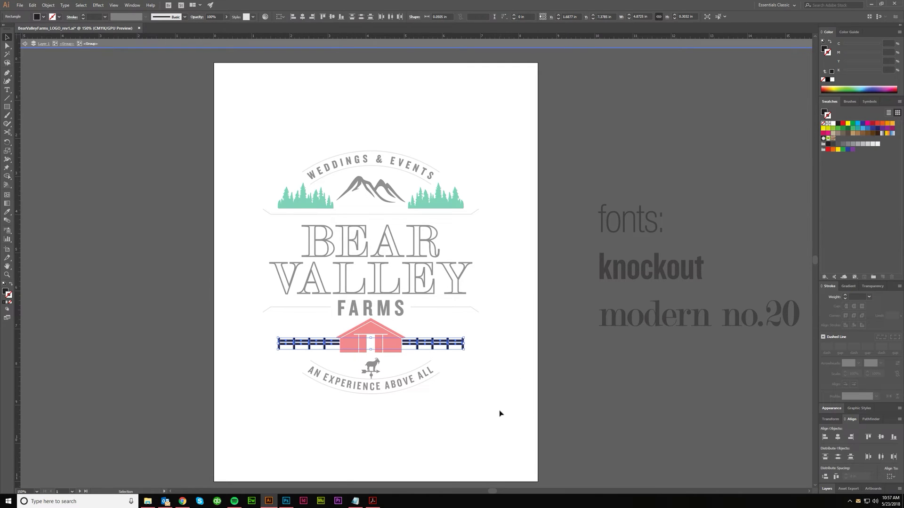
key("ctrl+z")
key("ctrl+z")
key("ctrl+shift+z")
left_click(245, 137)
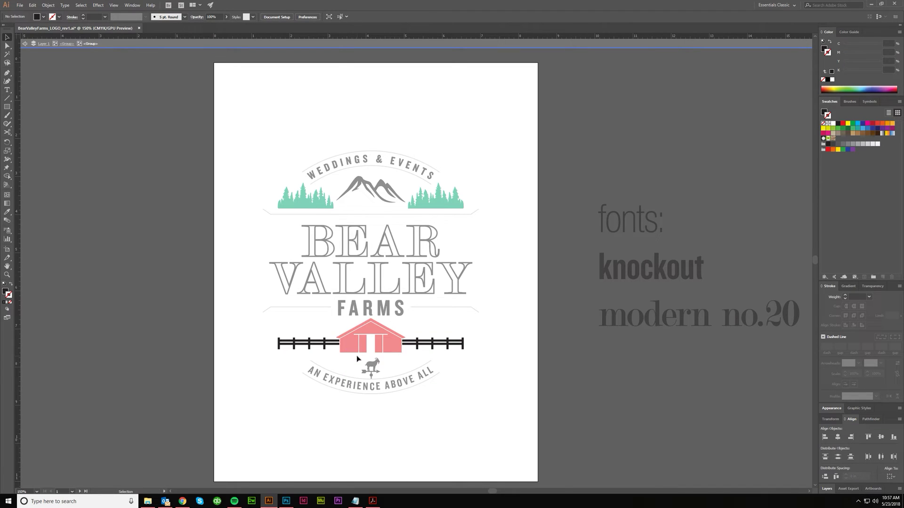
left_click(309, 344)
Isolate the left fence section, select its parts and a single post, then double-click empty space to exit
key("ctrl+shift+a")
left_click(326, 348)
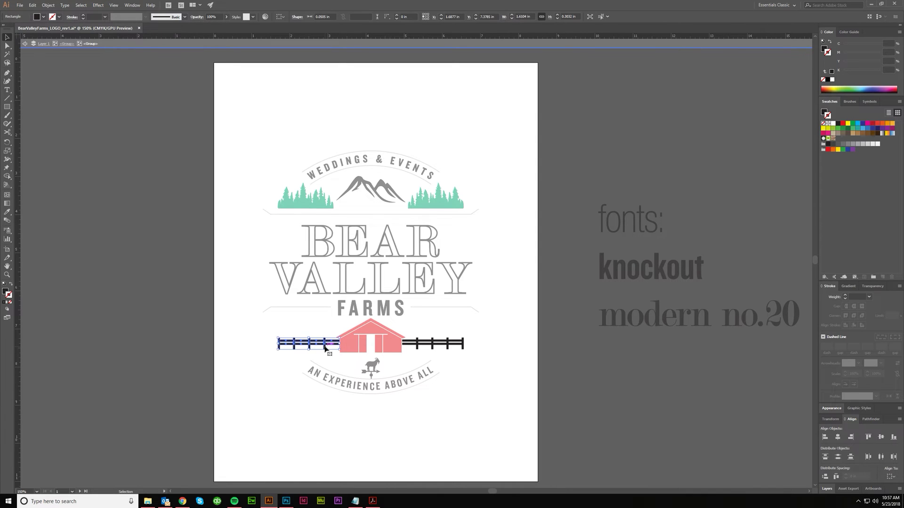
double_click(325, 348)
left_click_drag(319, 349, 265, 326)
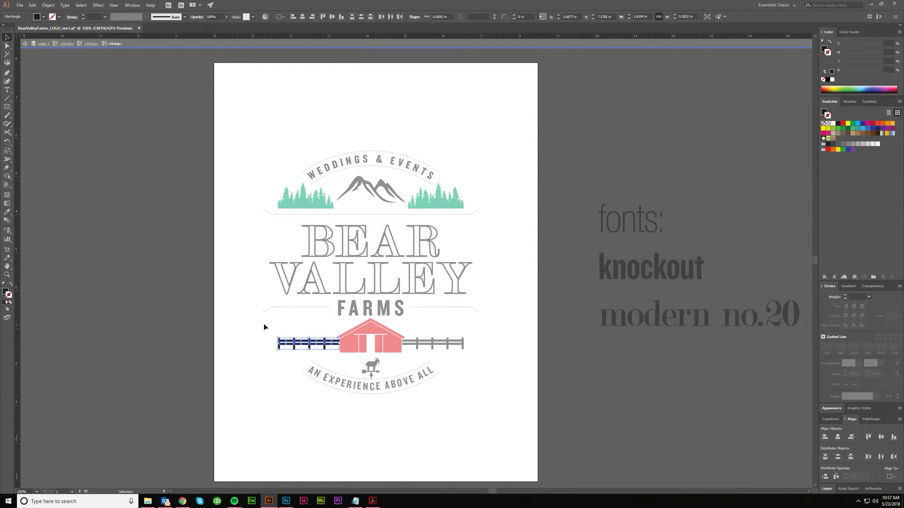
left_click(299, 360)
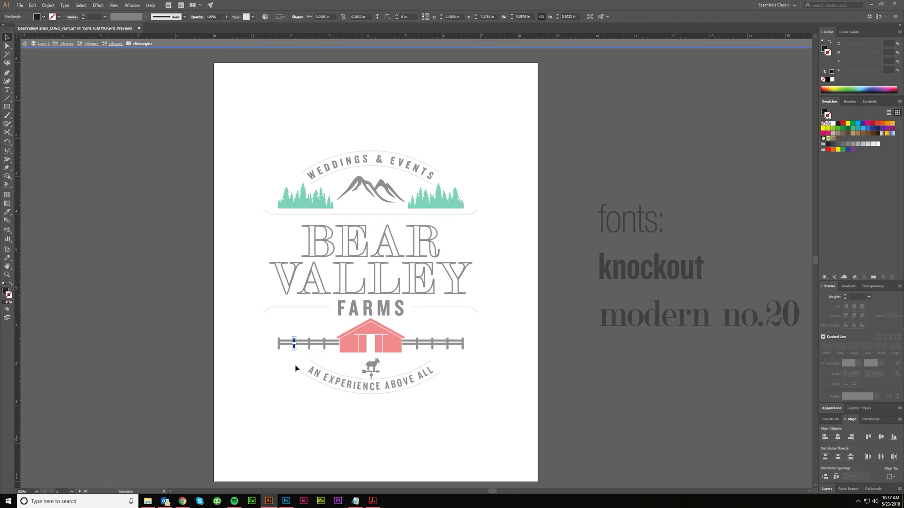
left_click(295, 345)
left_click(298, 357)
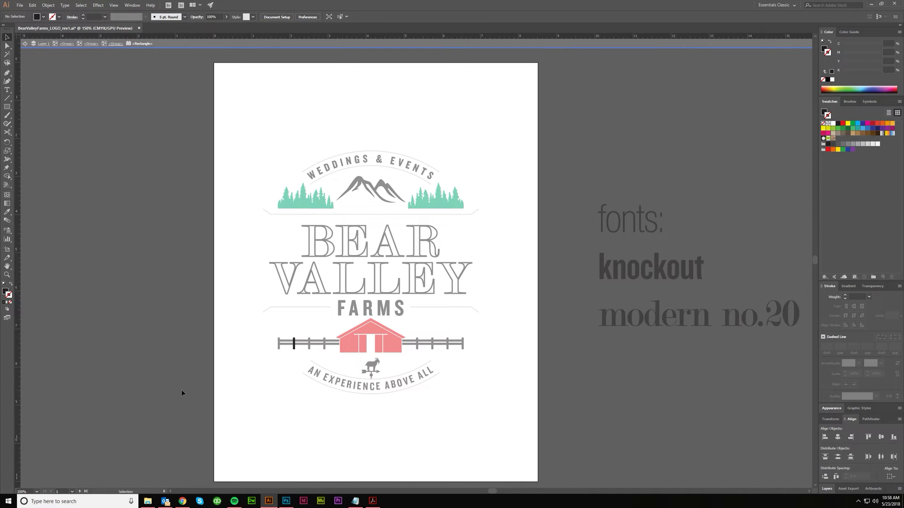
double_click(276, 389)
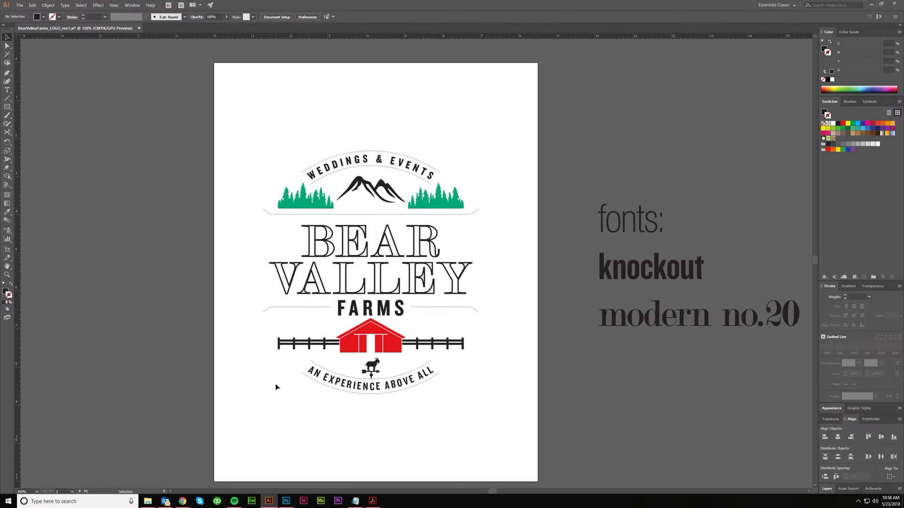
double_click(352, 345)
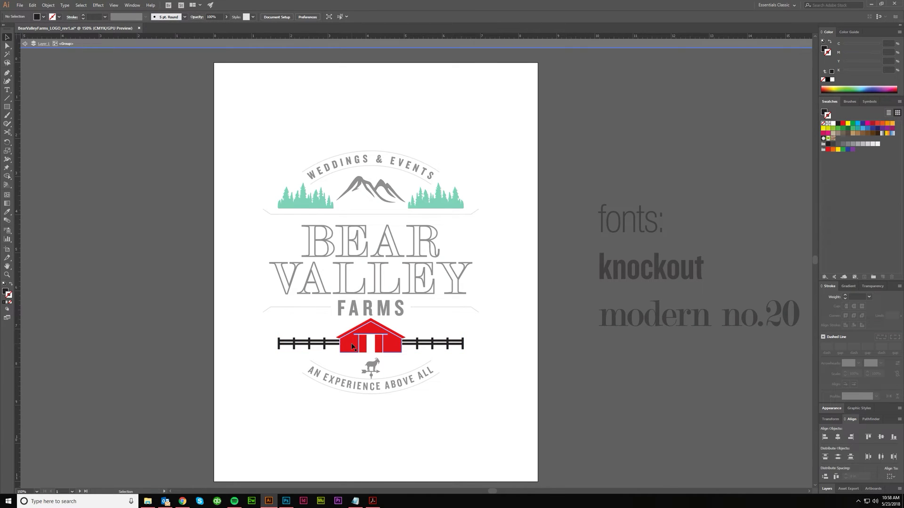
double_click(163, 360)
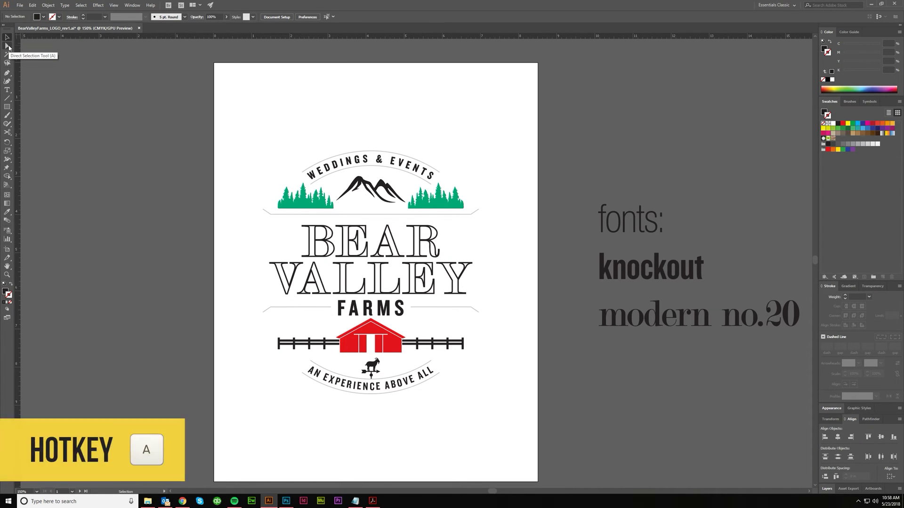
With Direct Selection (A), drag the red barn shape off the artboard leftward, then undo to restore it
key("a")
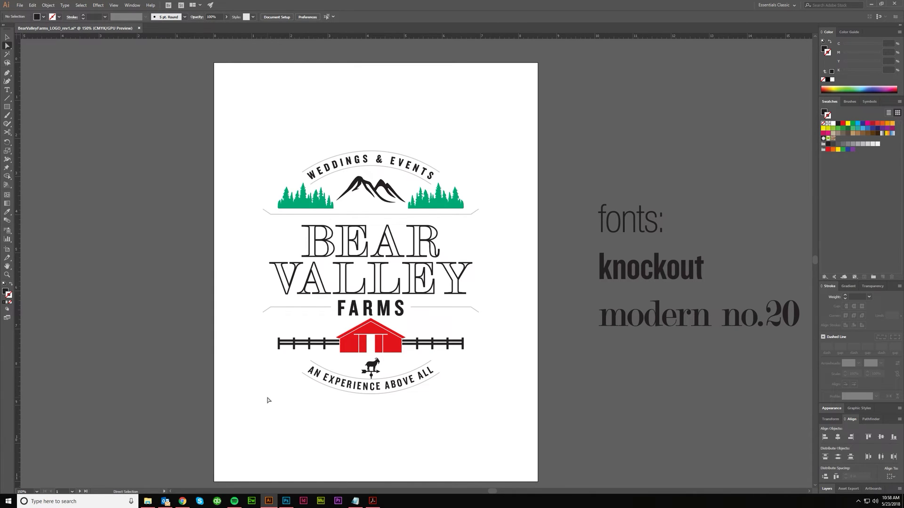
left_click(348, 346)
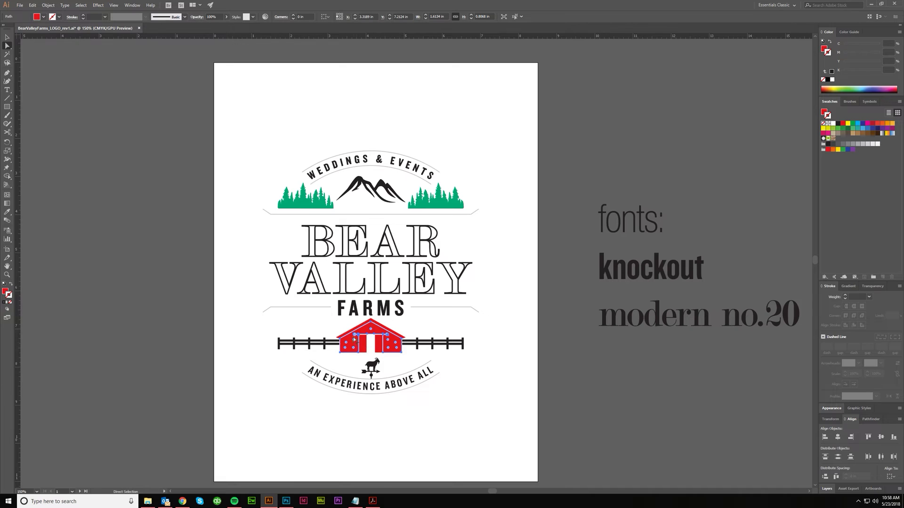
key("ctrl+shift+a")
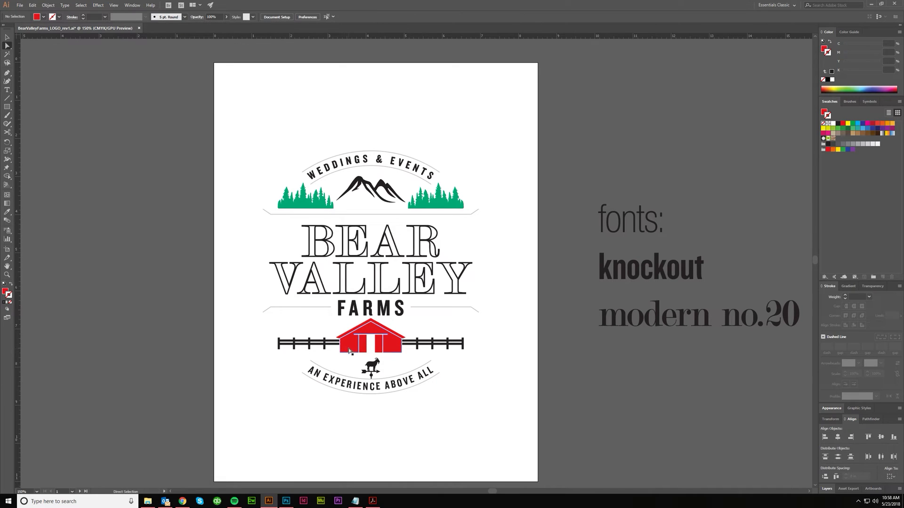
left_click(351, 347)
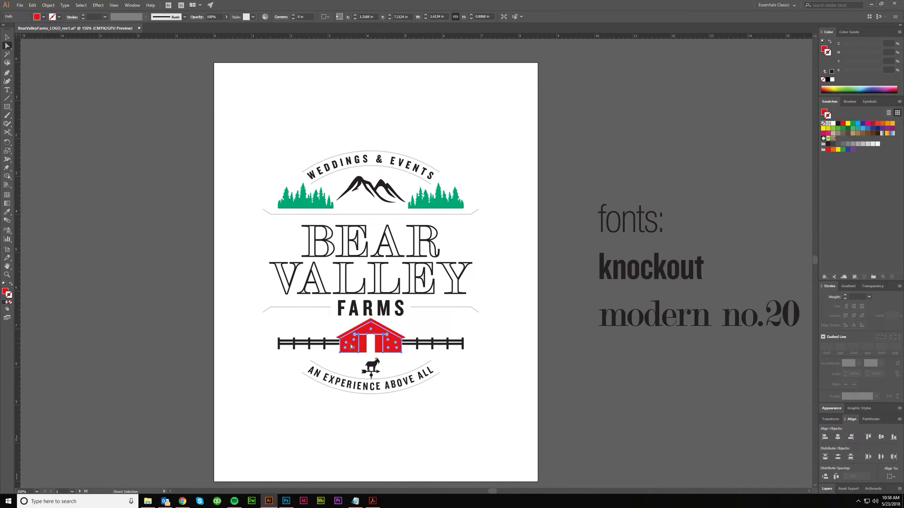
left_click_drag(351, 346, 193, 347)
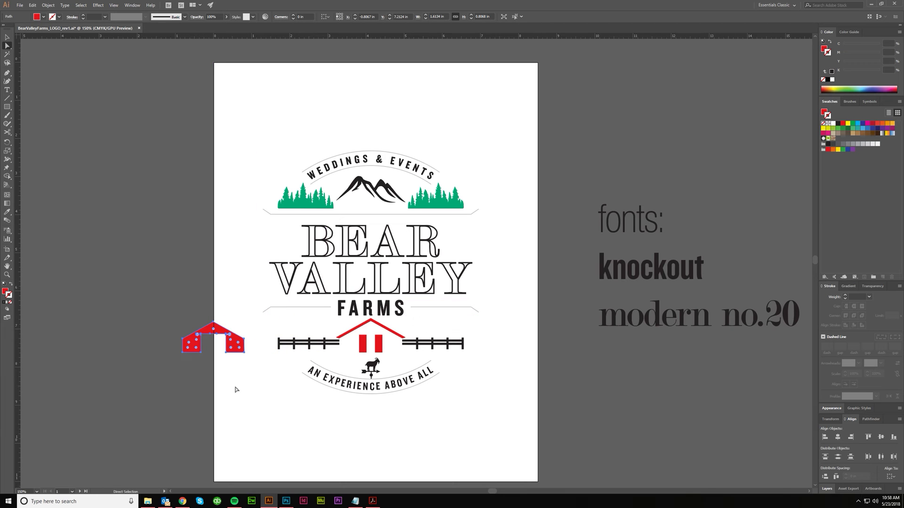
key("ctrl+z")
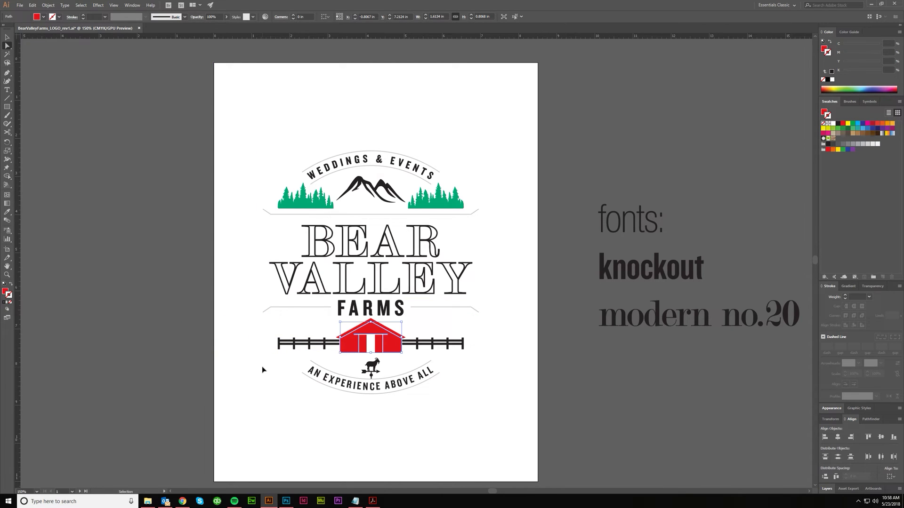
left_click(345, 364)
Zoom in and drag the barn's lower-left anchor point down and to the left, slanting its wall
scroll(345, 360, "up", 5)
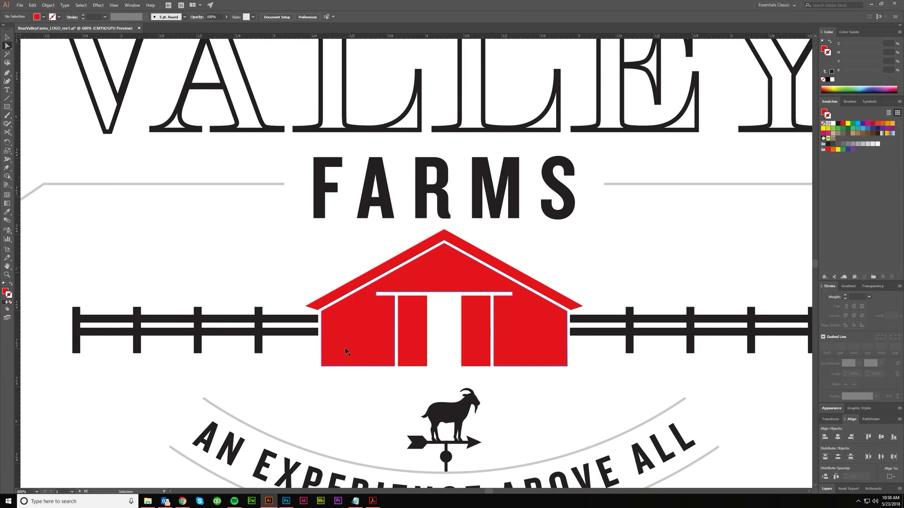
scroll(346, 360, "up", 2)
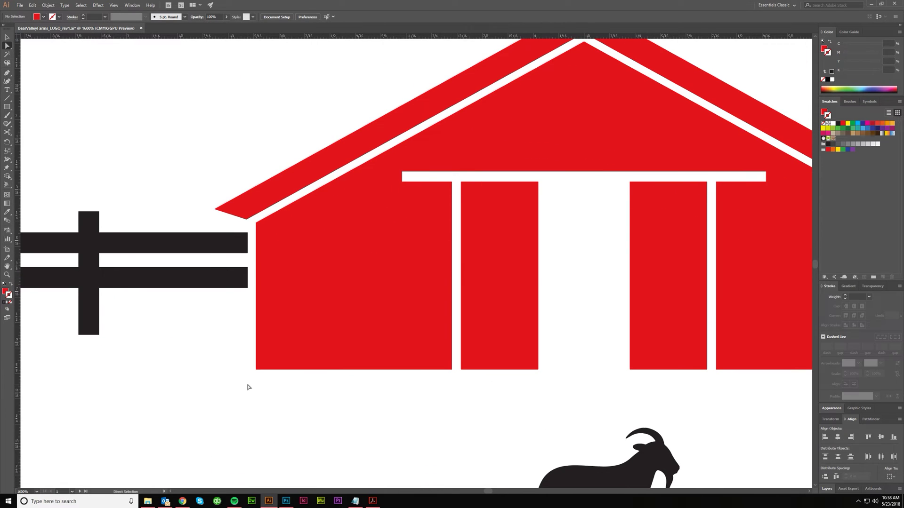
left_click_drag(246, 384, 264, 363)
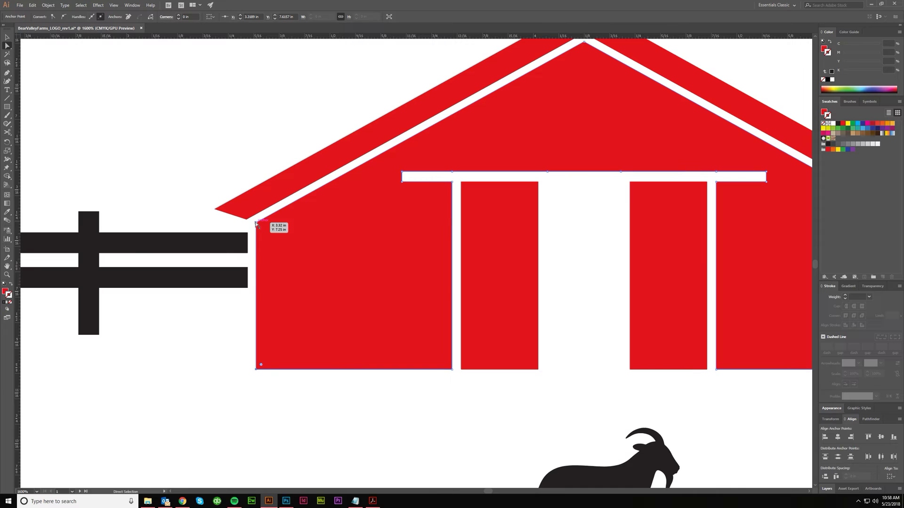
left_click(256, 374)
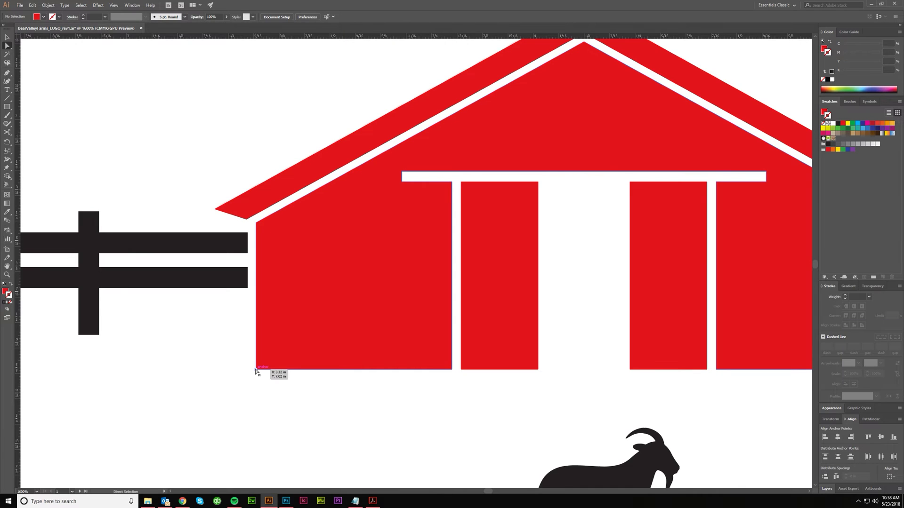
left_click(256, 369)
left_click(252, 384)
left_click(256, 372)
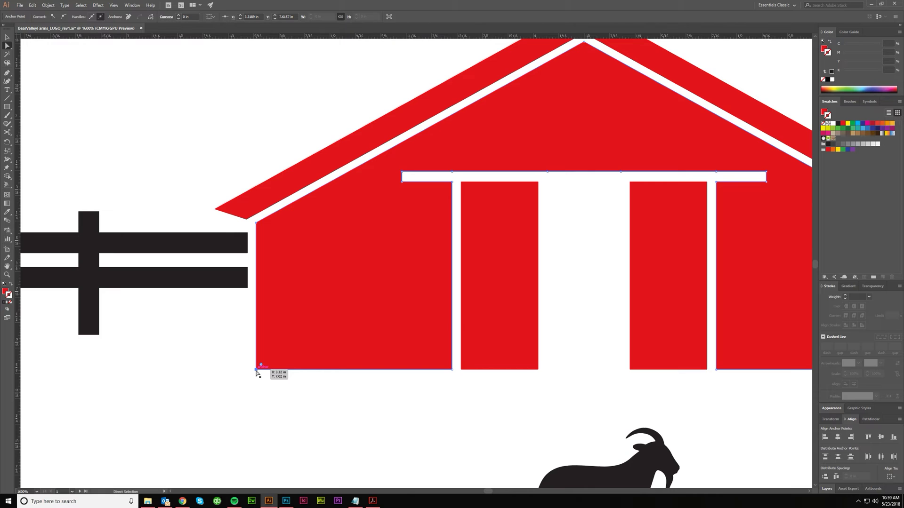
left_click_drag(256, 370, 177, 423)
scroll(177, 423, "down", 2)
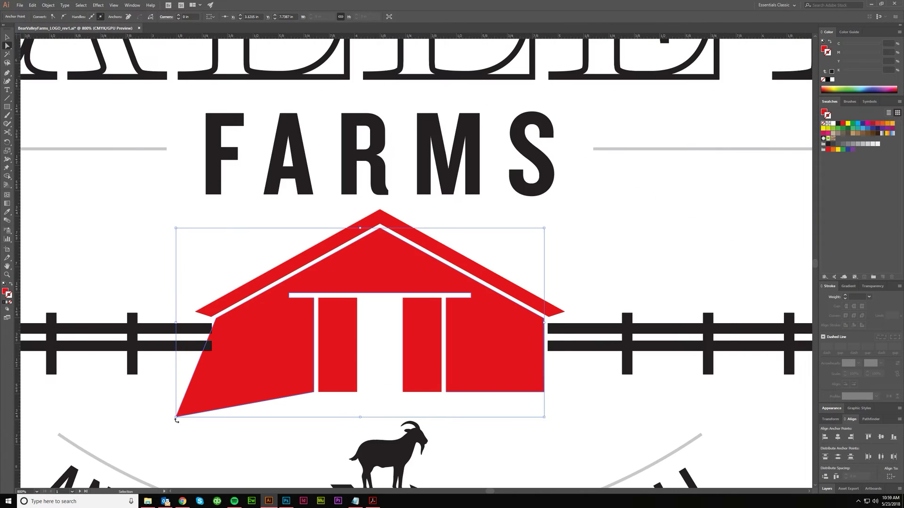
scroll(176, 420, "down", 3)
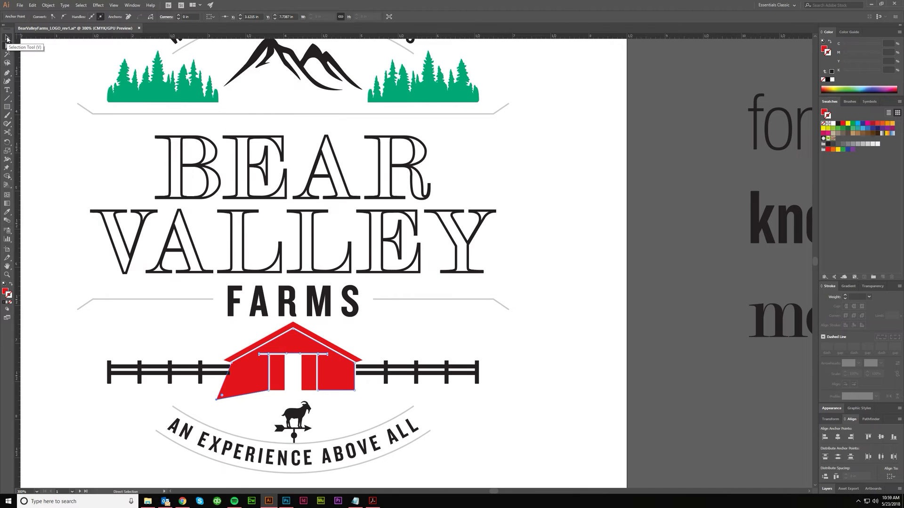
With the Selection tool, drag the barn-and-fence group right and back to show it moves as one
left_click(7, 40)
left_click(87, 365)
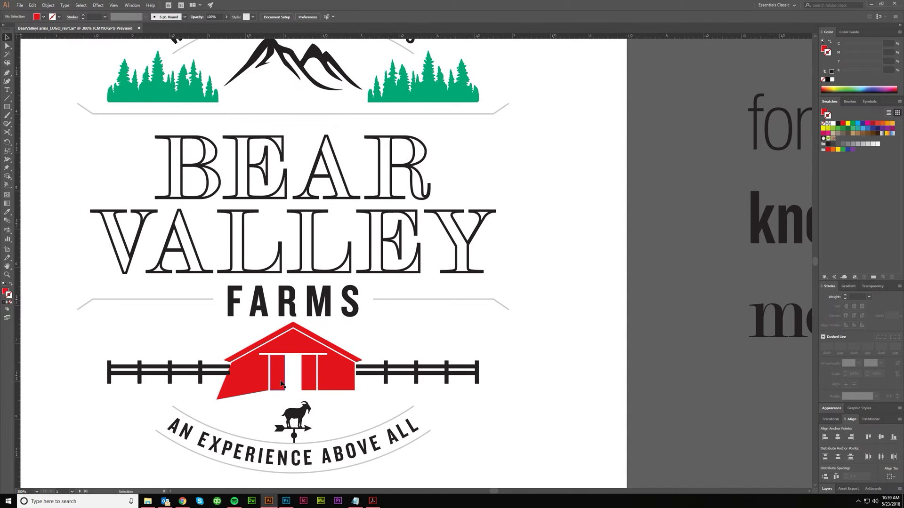
left_click(251, 383)
mouse_move(251, 382)
left_mouse_down()
mouse_move(461, 382)
mouse_move(473, 374)
mouse_move(243, 384)
mouse_move(155, 363)
mouse_move(236, 387)
left_mouse_up()
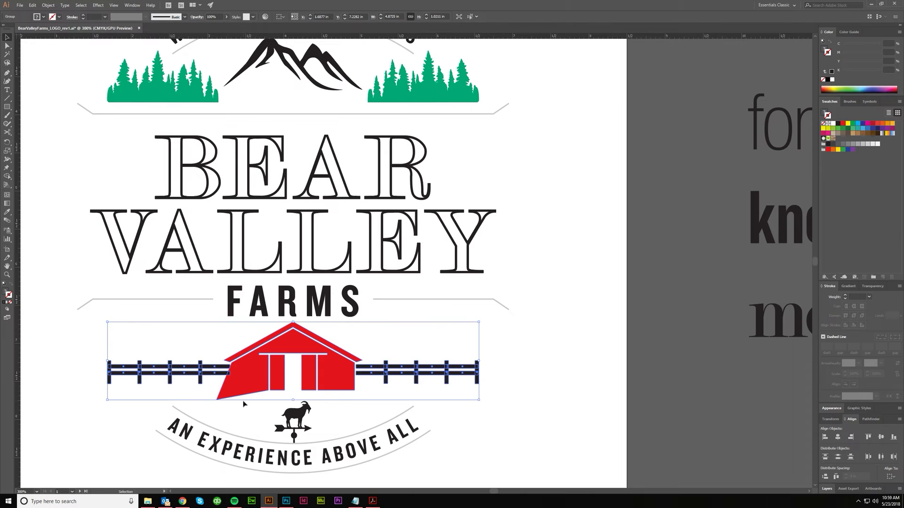
left_click(244, 404)
Switch back to the Direct Selection tool (A) and reposition the view on the barn
key("a")
scroll(233, 403, "up", 2)
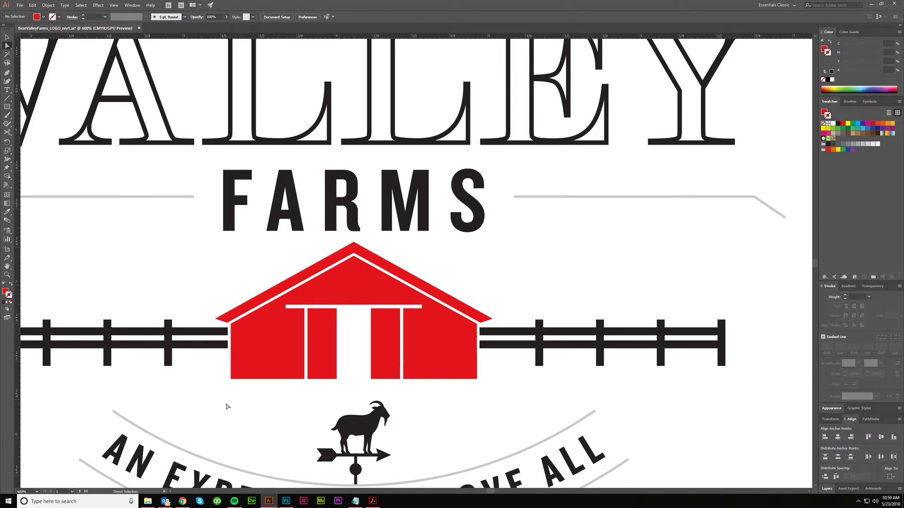
scroll(238, 390, "left", 1)
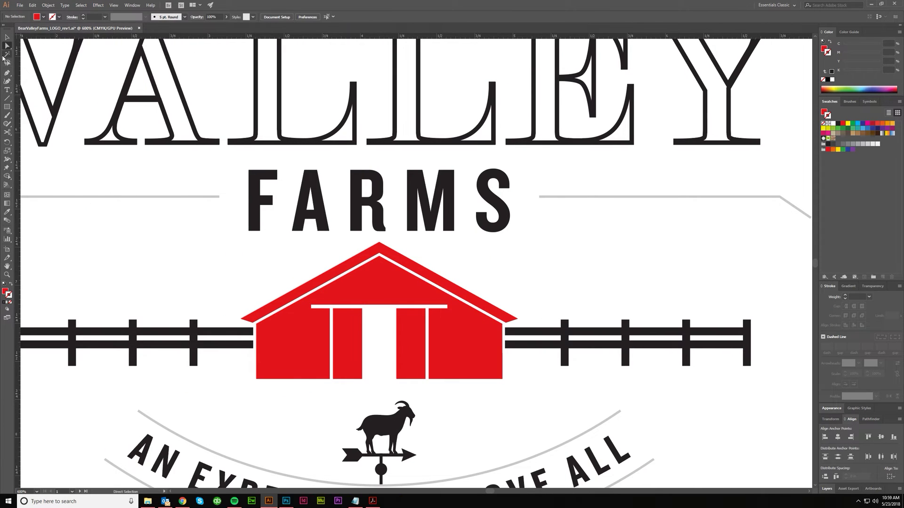
scroll(348, 352, "down", 1)
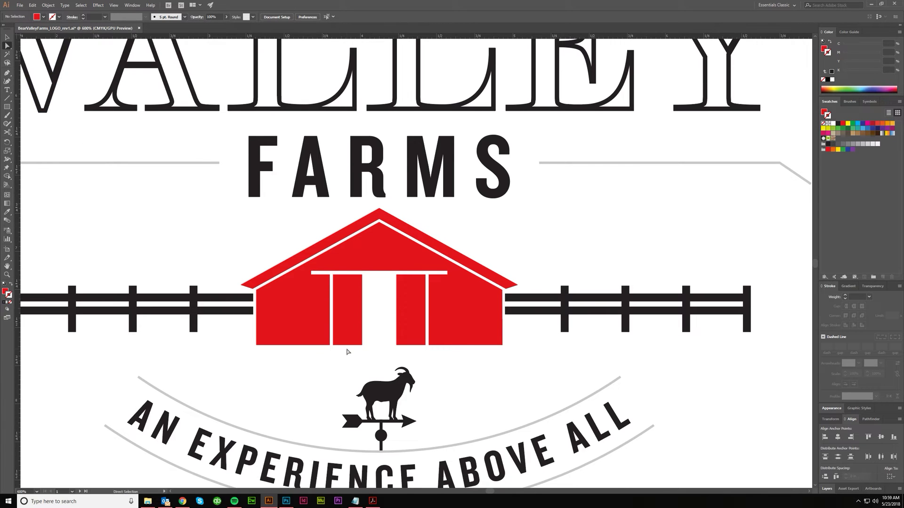
scroll(363, 362, "up", 1)
left_click_drag(388, 354, 213, 332)
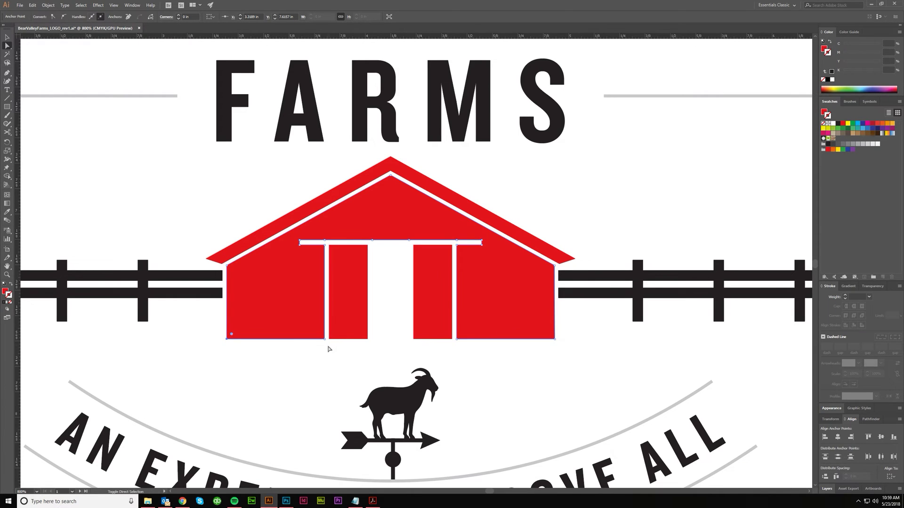
left_click_drag(327, 350, 204, 164)
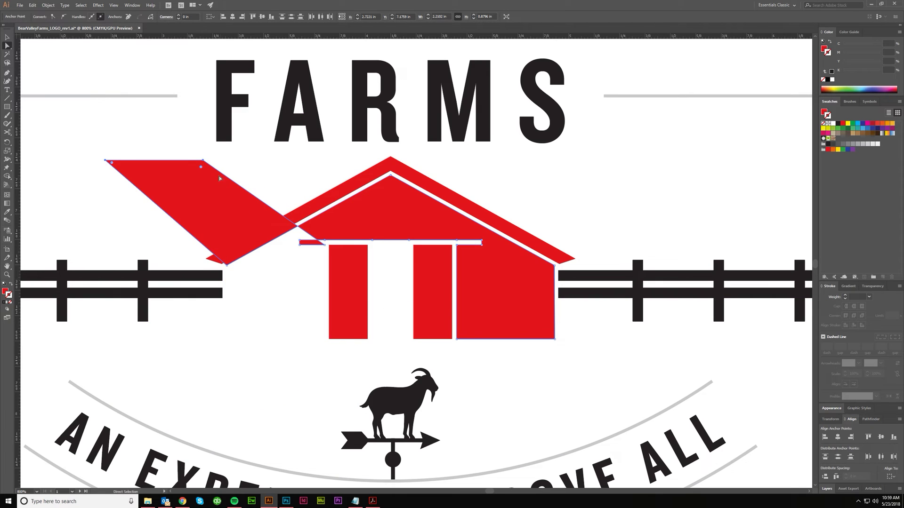
key("ctrl+z")
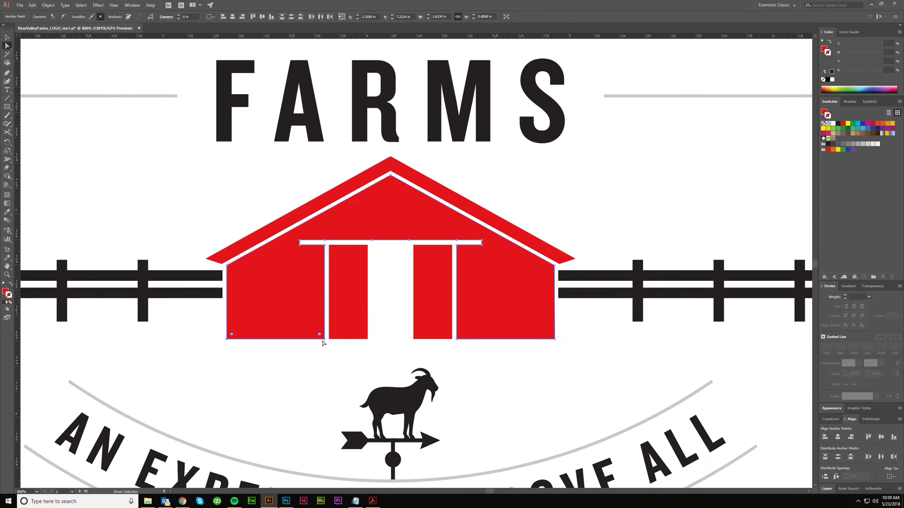
left_click_drag(323, 345, 323, 413)
left_click(316, 438)
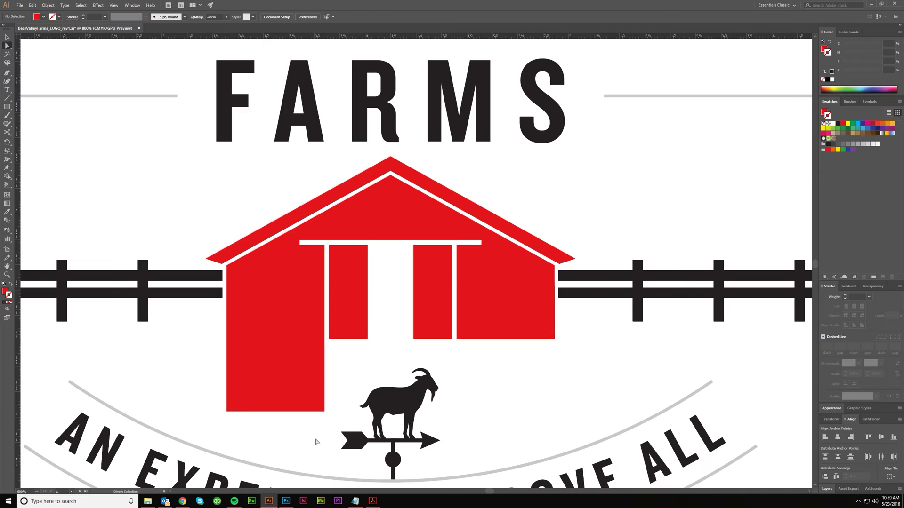
key("ctrl+minus")
scroll(309, 437, "down", 1)
scroll(311, 432, "up", 1)
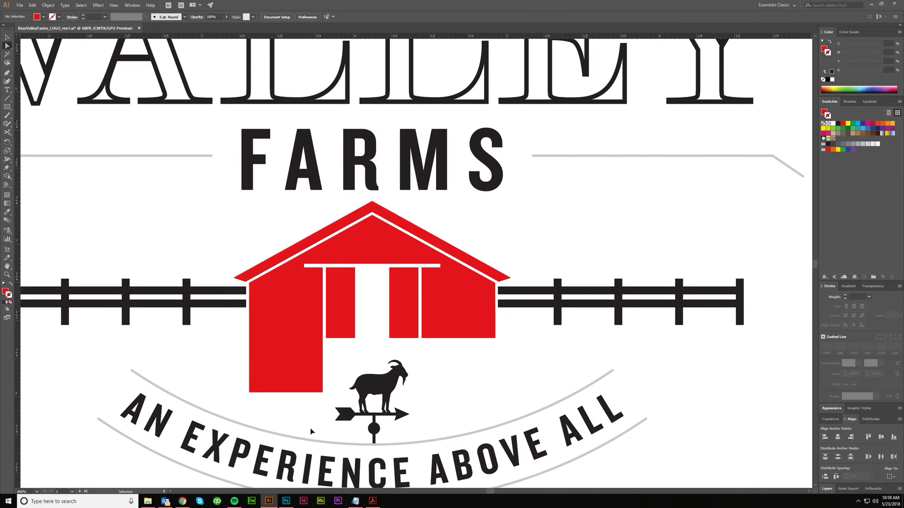
scroll(272, 343, "down", 2)
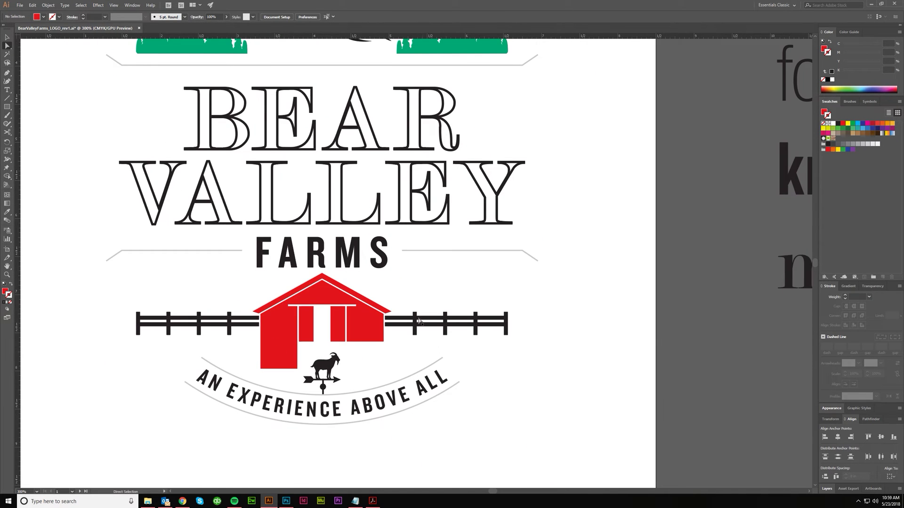
scroll(237, 319, "up", 2)
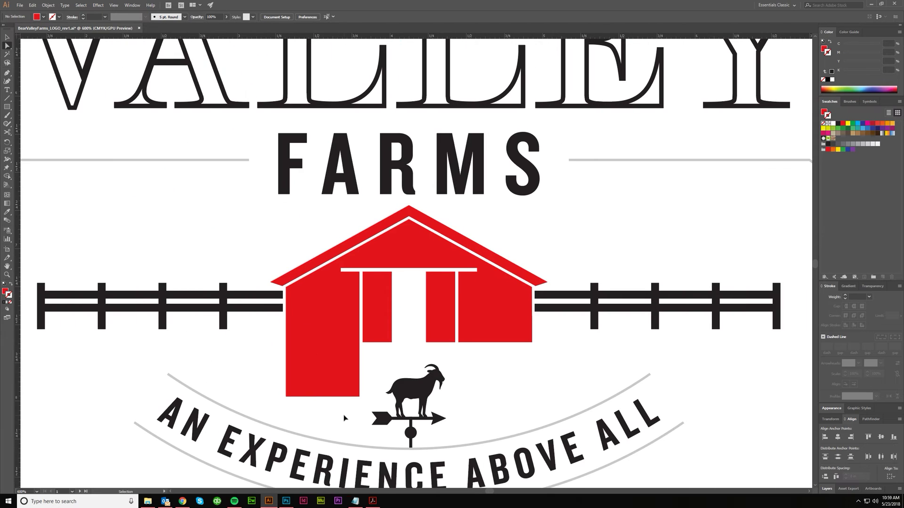
scroll(347, 417, "right", 2)
key("ctrl+z")
left_click(330, 353)
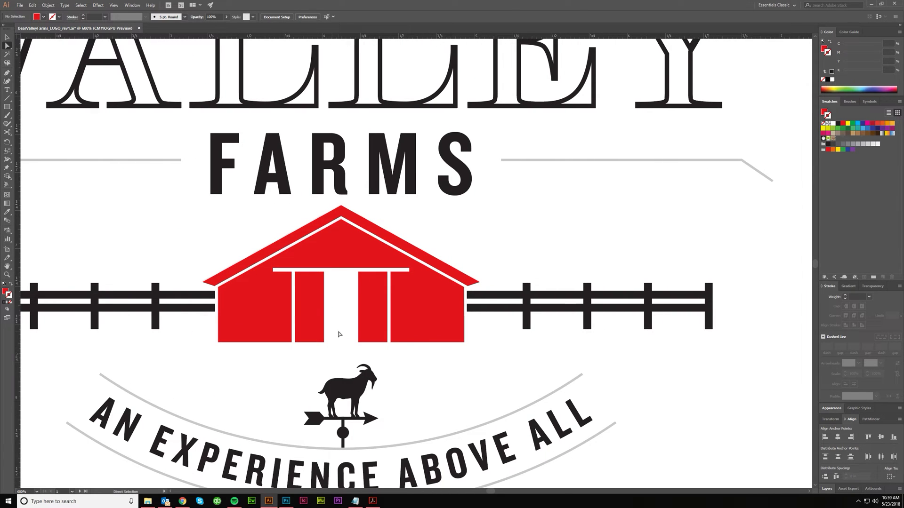
Shift-nudge the left door's right-edge points right and the right door's left-edge points left until they meet
left_click(320, 273)
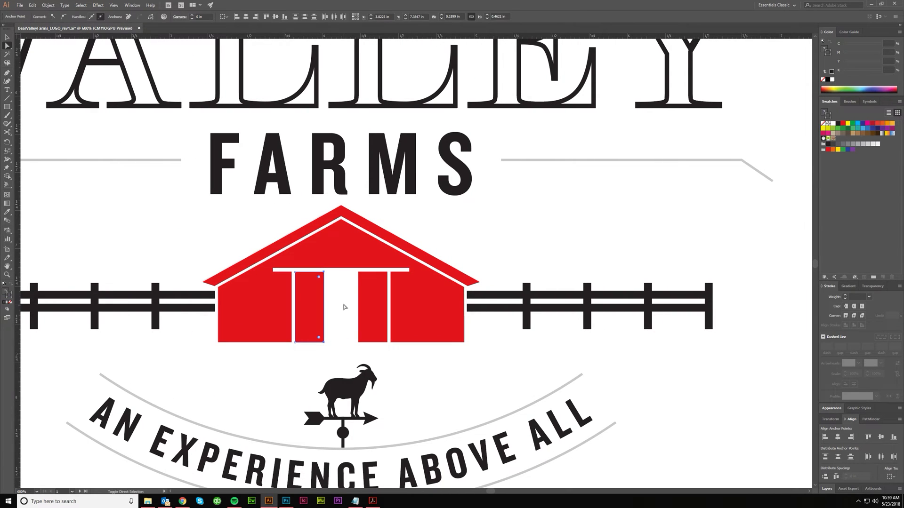
left_click_drag(329, 351, 319, 271)
key("shift+Right")
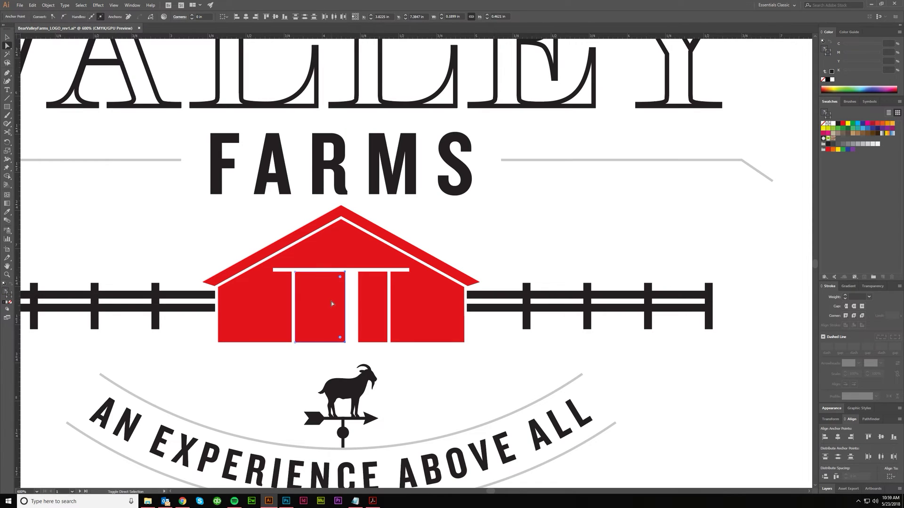
left_click_drag(354, 351, 368, 272)
key("shift+Left")
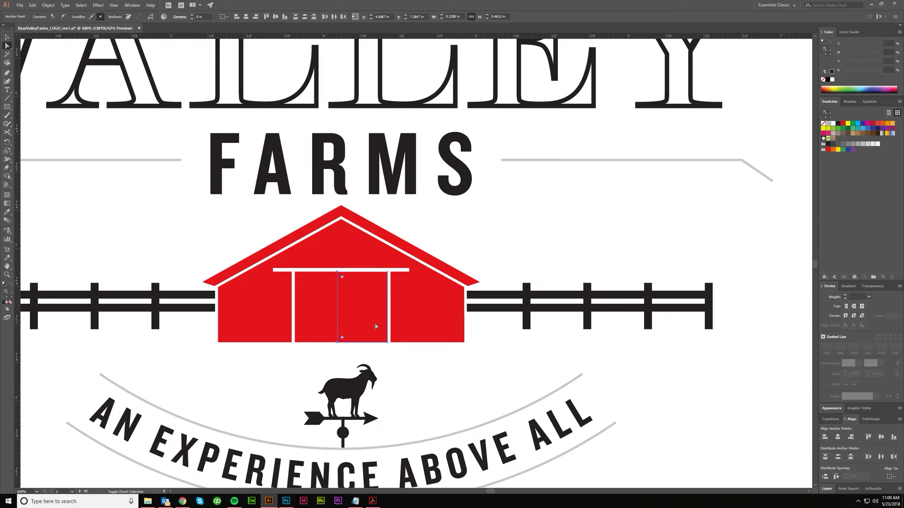
left_click(399, 368)
scroll(336, 349, "down", 1)
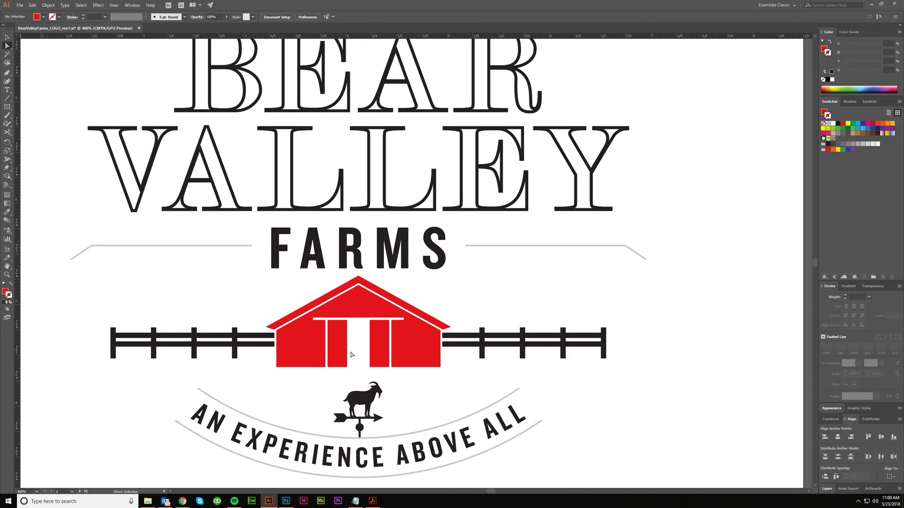
With the Group Selection tool, click the barn three times to climb from one shape to barn-and-fence group
scroll(353, 355, "down", 1)
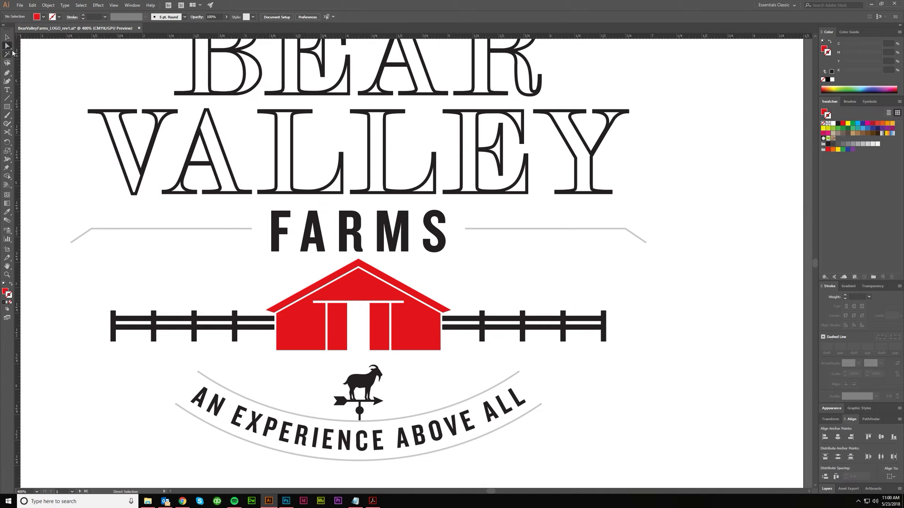
left_click(6, 45)
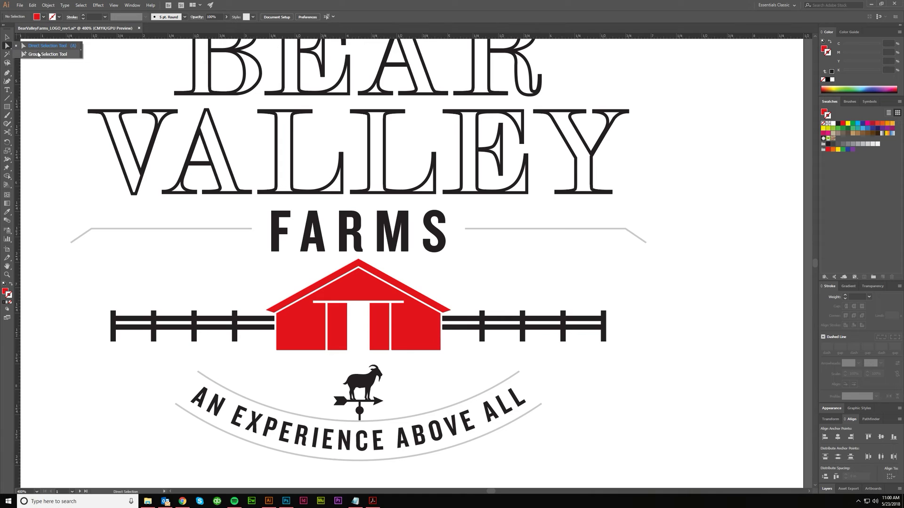
left_click(38, 55)
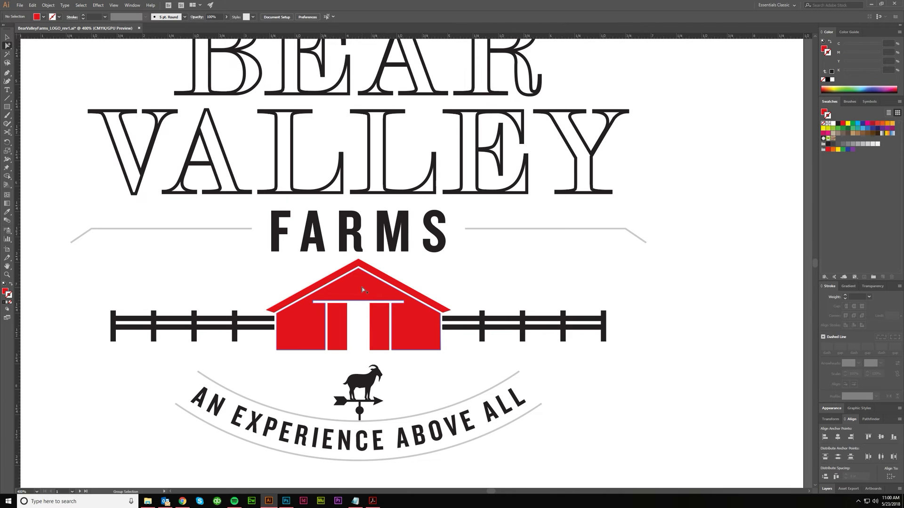
left_click(363, 290)
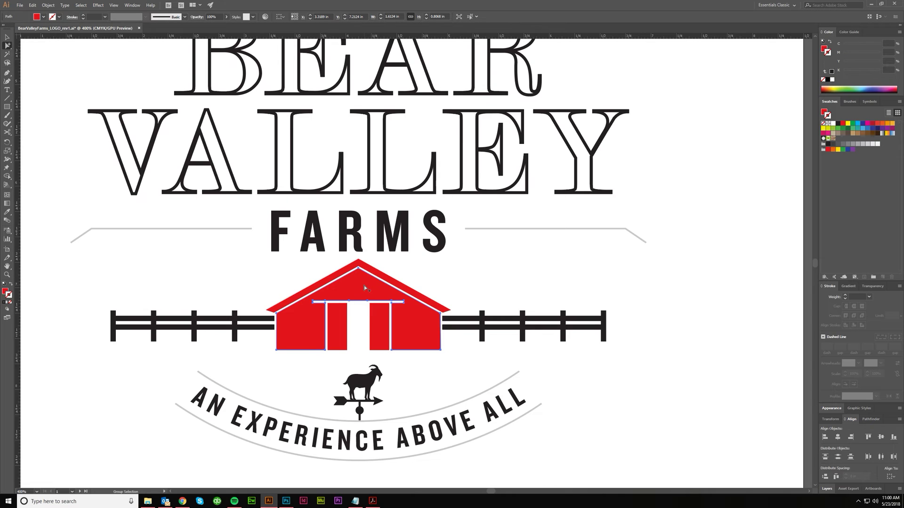
left_click(364, 285)
left_click(363, 285)
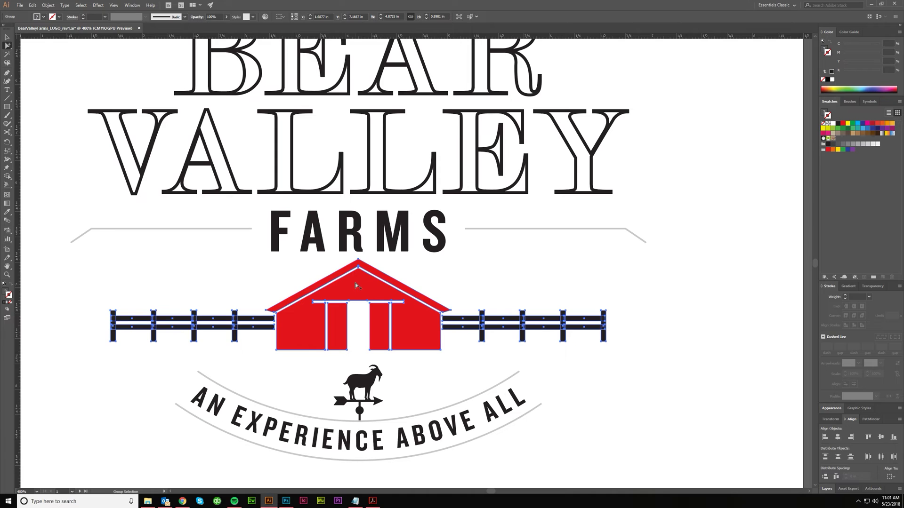
Clear, then repeat the climb from the barn roof to the whole barn to the fence rails and posts
left_click(271, 283)
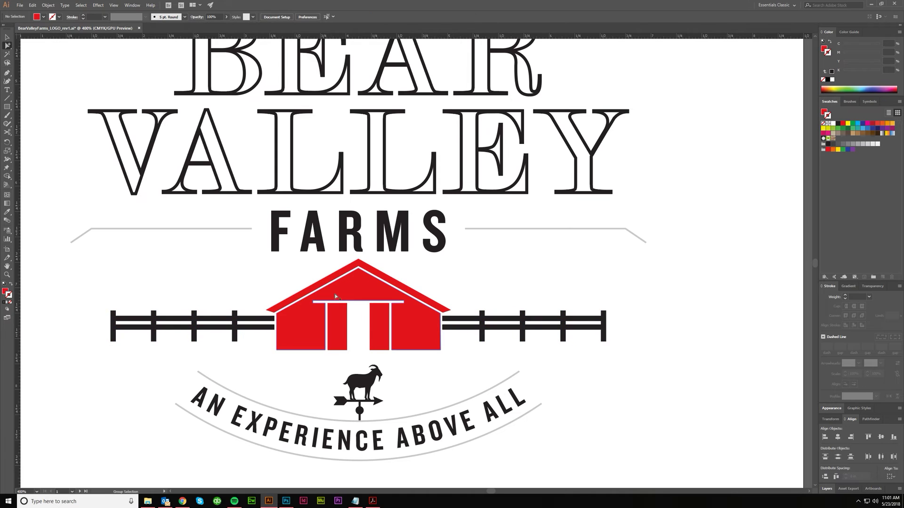
left_click(360, 288)
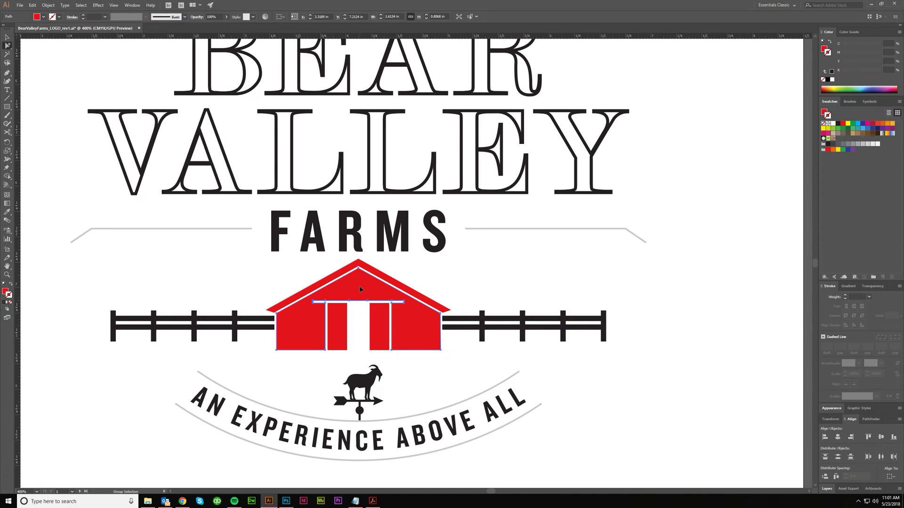
left_click(360, 287)
left_click(360, 286)
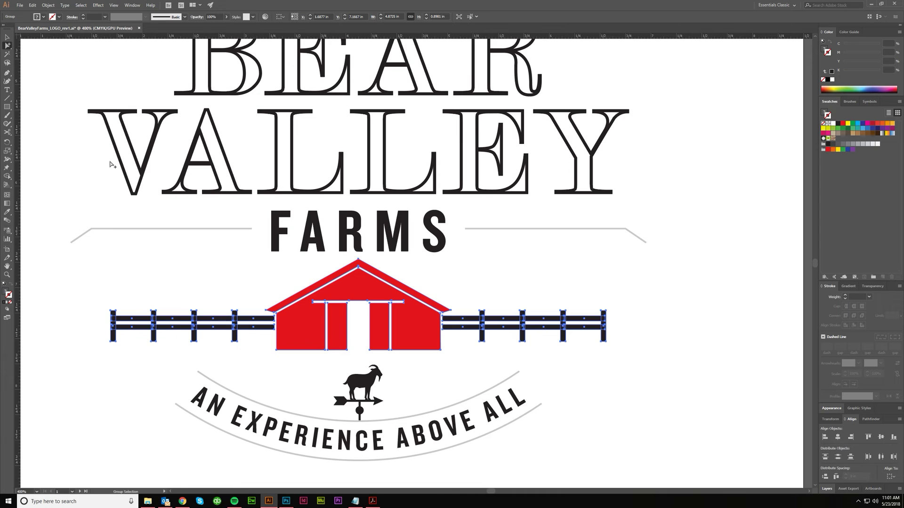
left_click(7, 37)
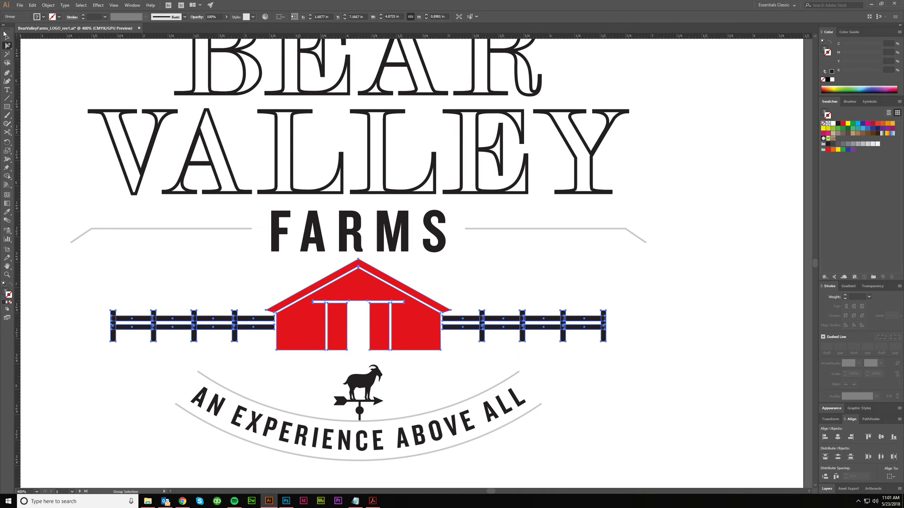
Isolate the barn-and-fence group, select the barn and then all its parts, then exit isolation to the full logo
left_click(205, 243)
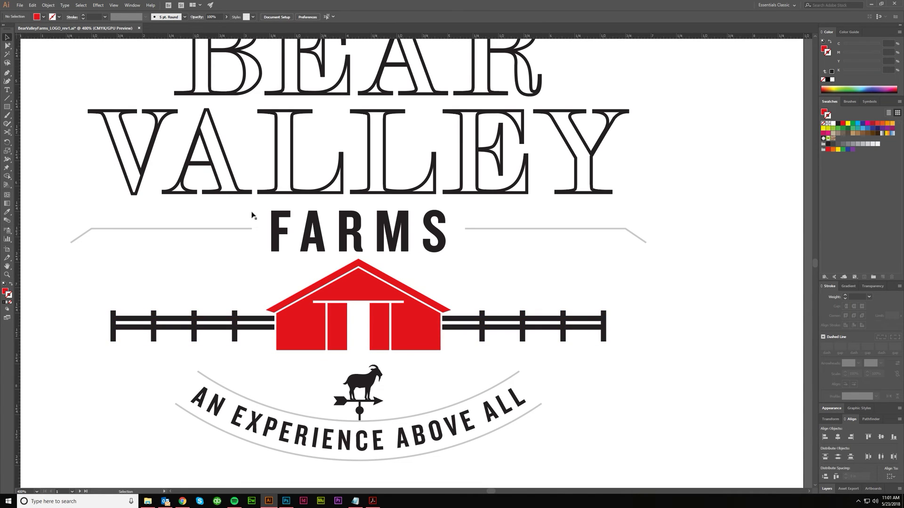
double_click(358, 292)
left_click(362, 278)
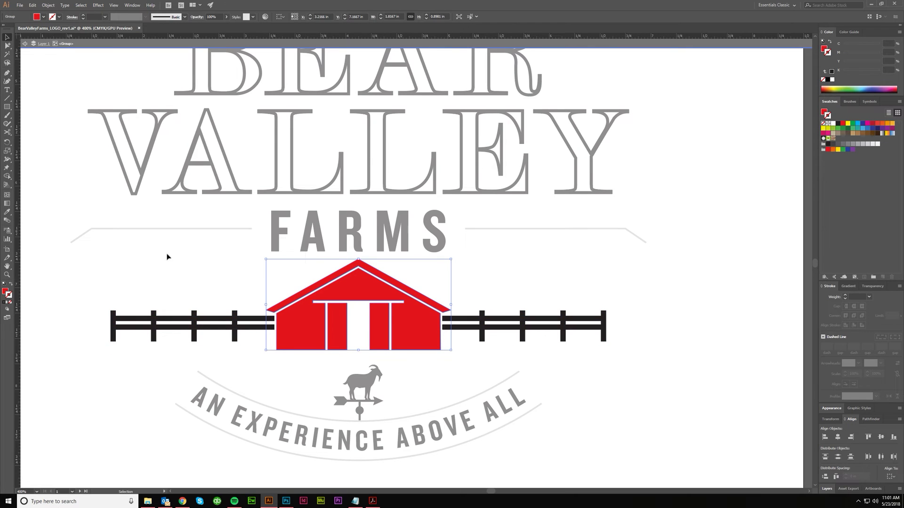
left_click_drag(167, 256, 652, 369)
left_click(564, 277)
double_click(564, 276)
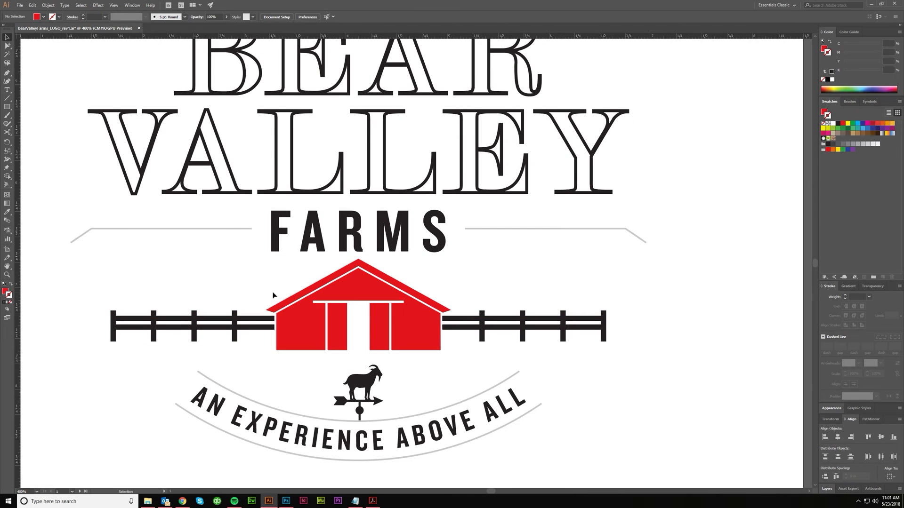
left_click(7, 45)
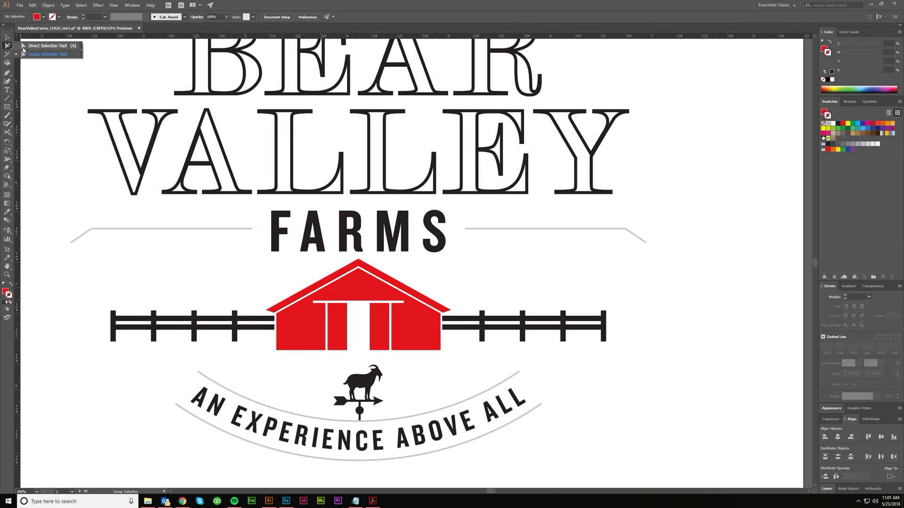
left_click(27, 47)
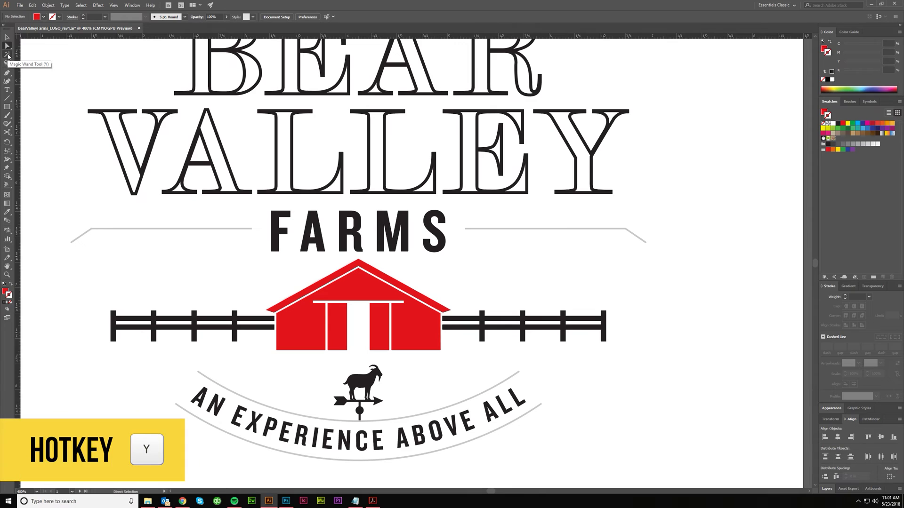
With the Magic Wand (Y), select all red barn shapes, then every black object in the logo
key("y")
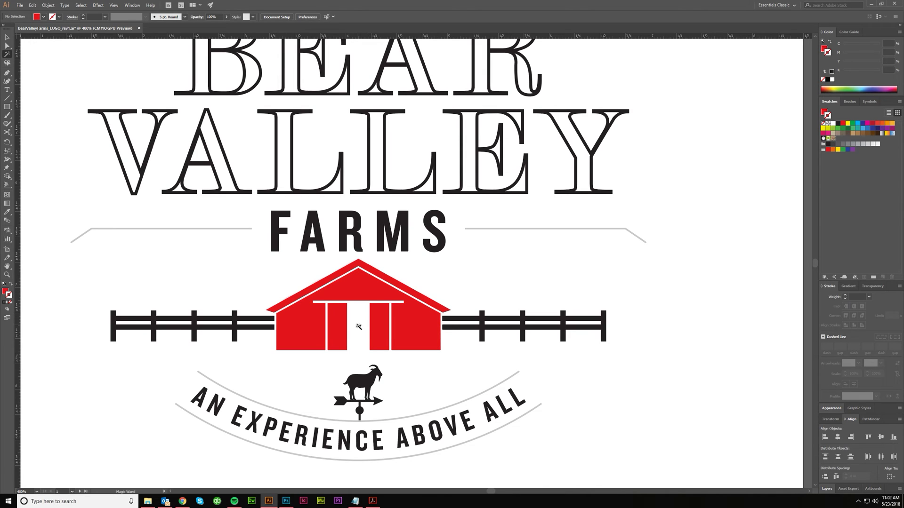
scroll(362, 311, "up", 1)
scroll(360, 298, "down", 2)
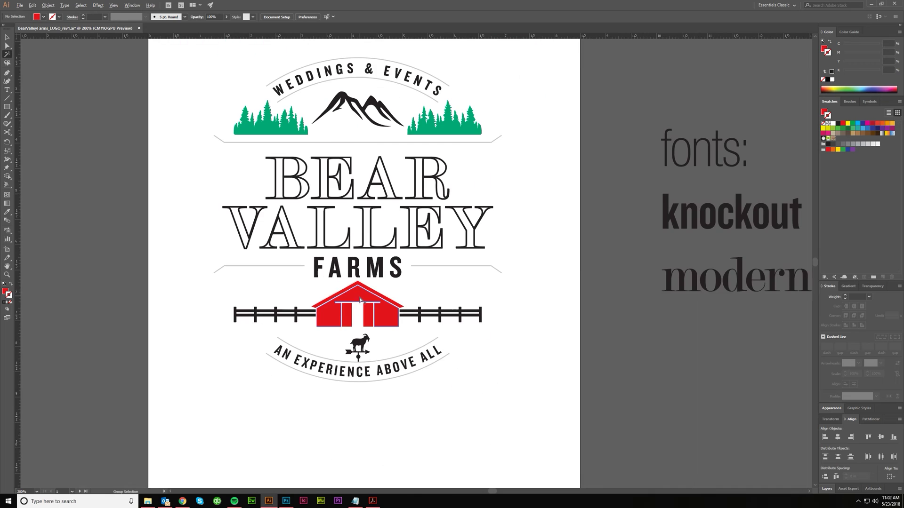
scroll(362, 302, "up", 1)
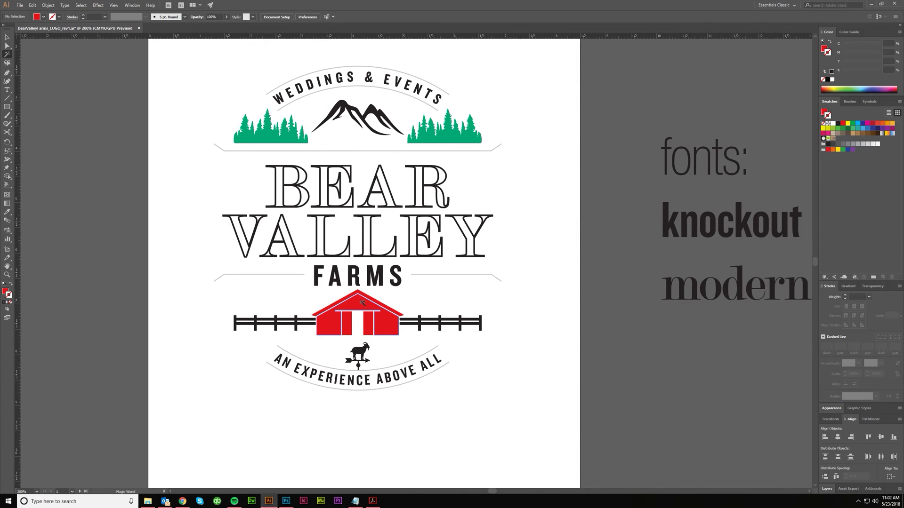
left_click(363, 302)
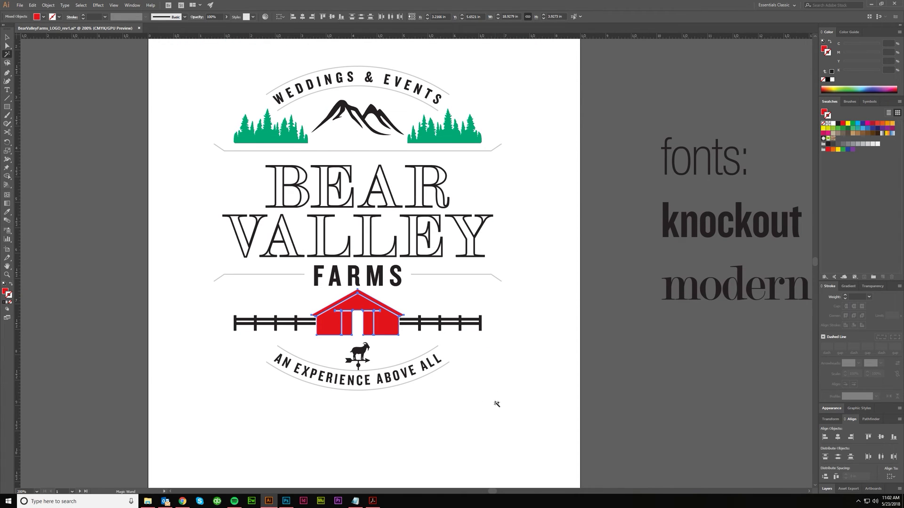
left_click(420, 324)
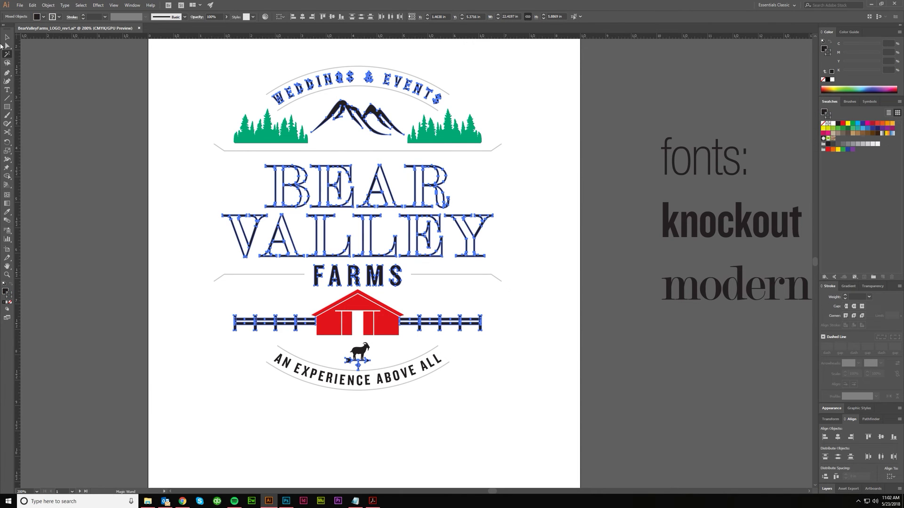
Drag the black artwork off the artboard to the right, then undo to return it
left_click(3, 37)
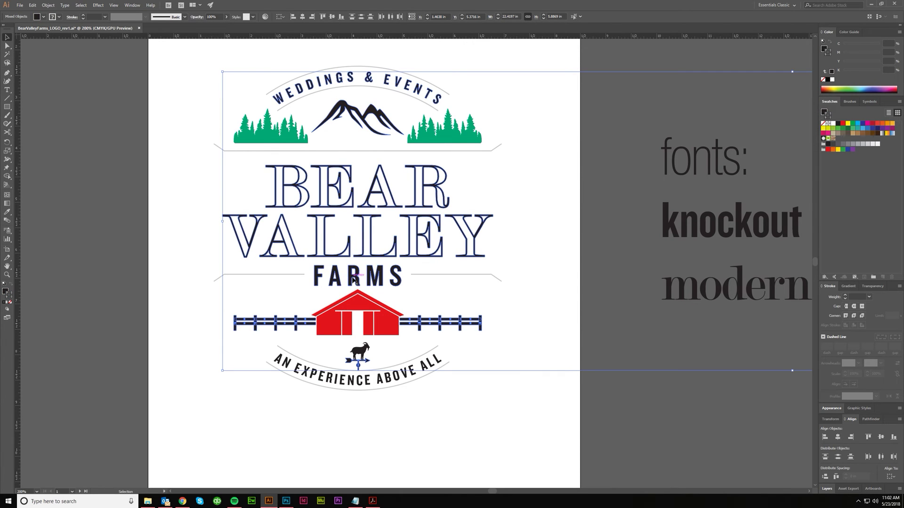
left_click_drag(352, 280, 626, 280)
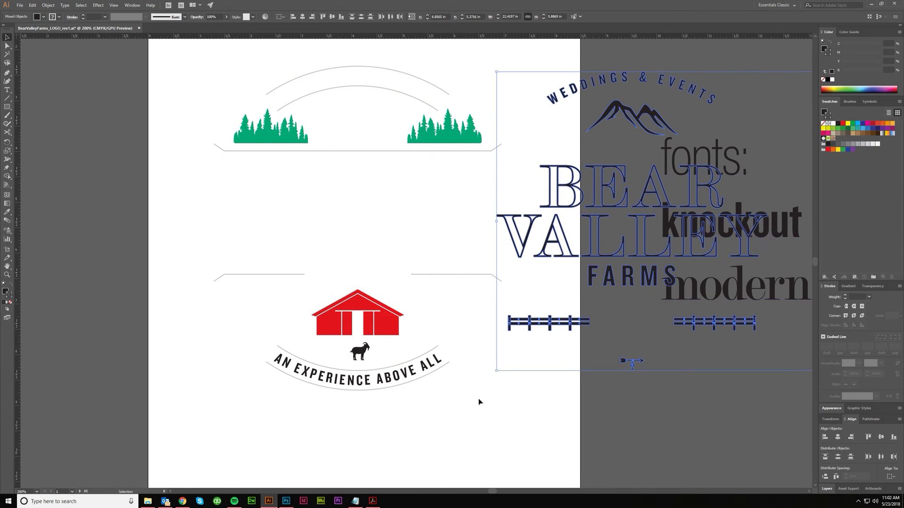
key("ctrl+z")
left_click(367, 361)
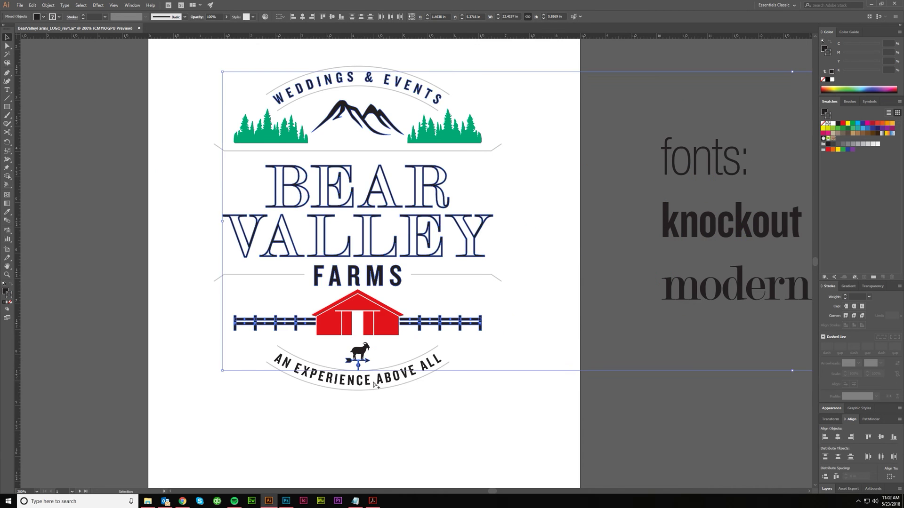
scroll(370, 367, "up", 3)
Select the weathervane arrow tip and goat with Direct Selection and show the Color panel in CMYK
key("a")
left_click(367, 360)
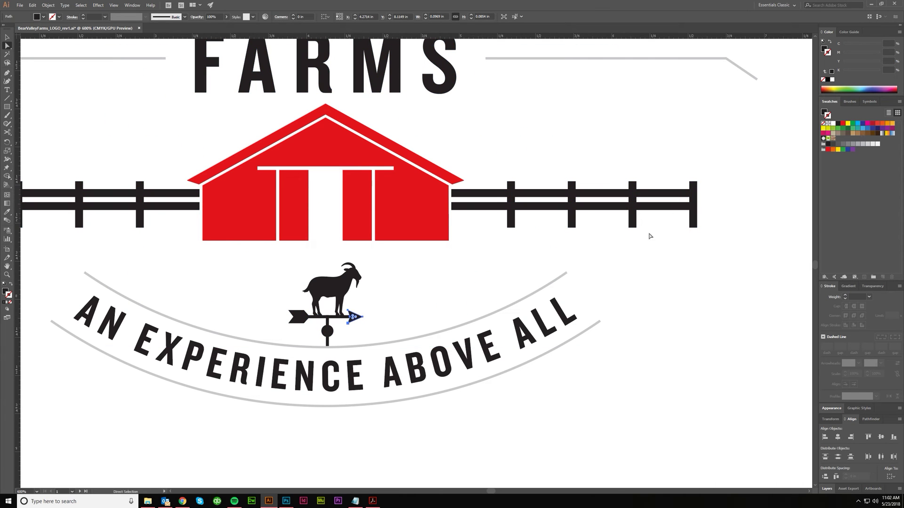
left_click(824, 49)
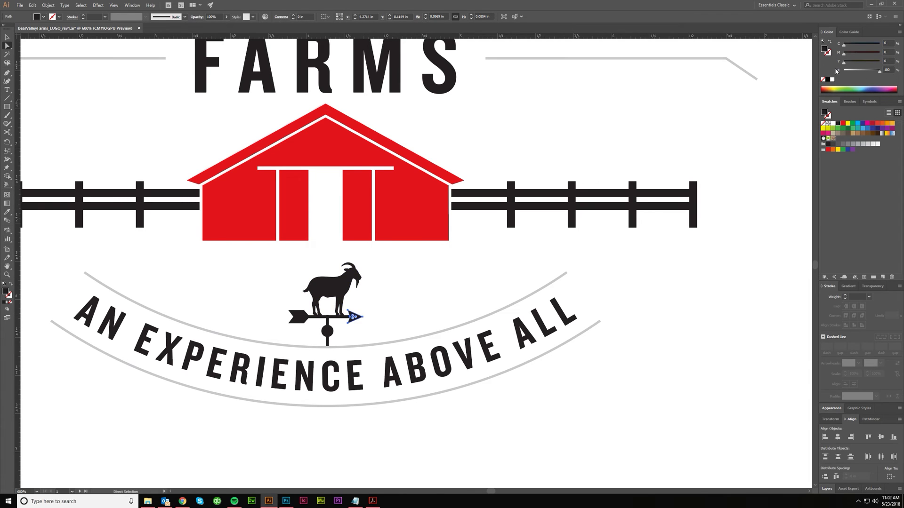
left_click(347, 286)
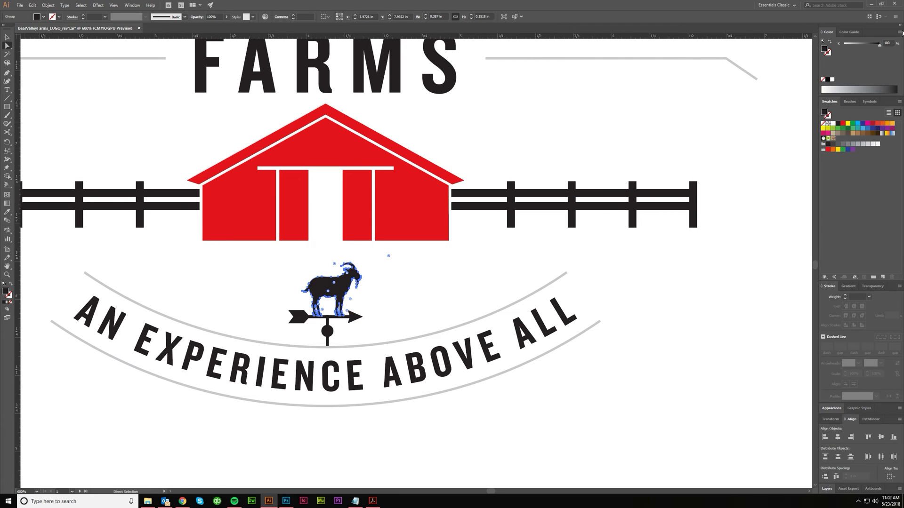
left_click(899, 32)
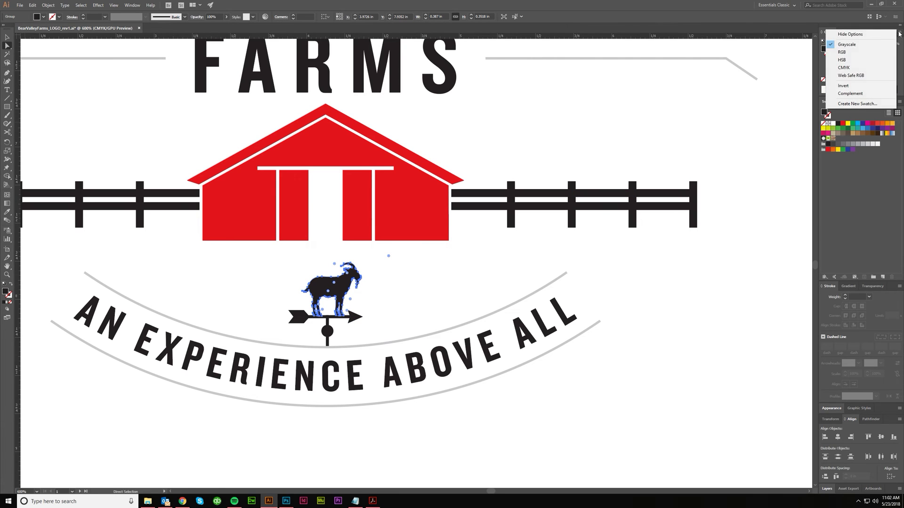
left_click(843, 69)
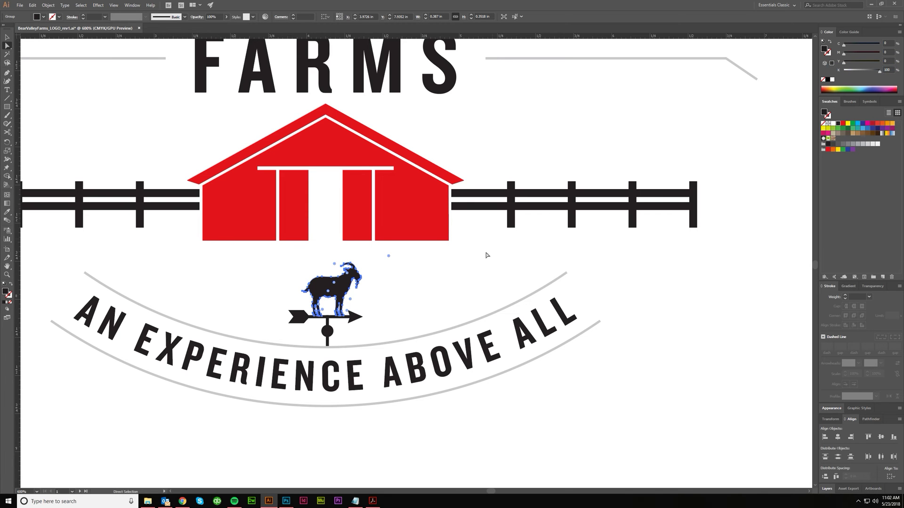
Reselect the goat to check its CMYK colour values, then deselect it
left_click(376, 301)
scroll(341, 323, "down", 1)
scroll(341, 323, "down", 2)
scroll(341, 323, "up", 3)
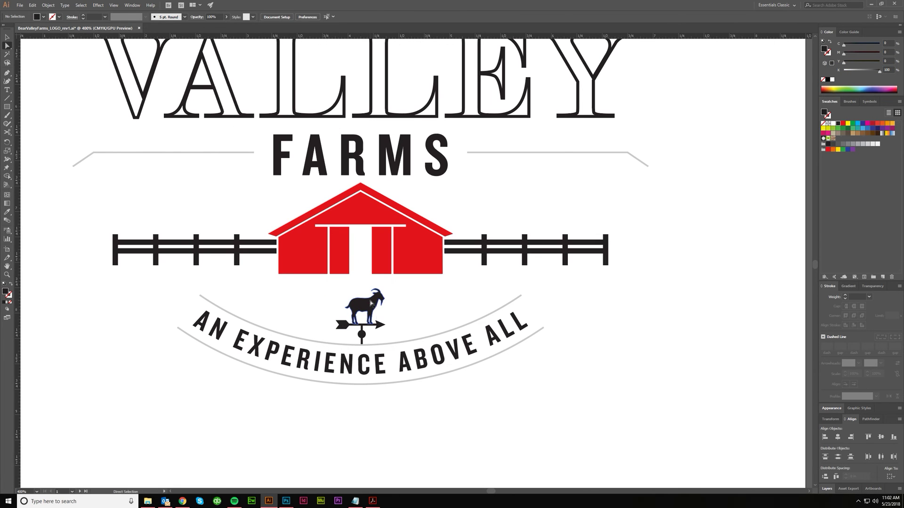
left_click(347, 315)
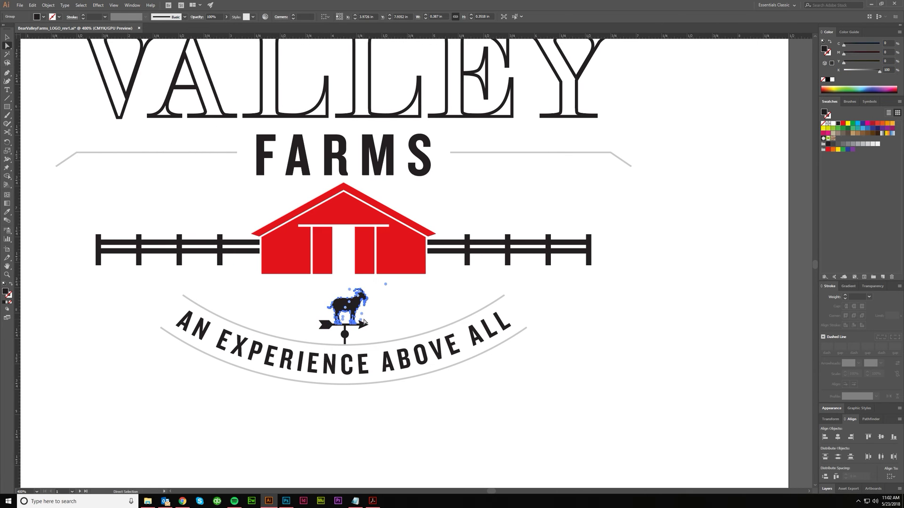
left_click(388, 332)
scroll(389, 332, "down", 3)
Select and deselect the FARMS text with the Selection tool, then Magic-Wand all red barn shapes
key("v")
scroll(424, 329, "up", 1)
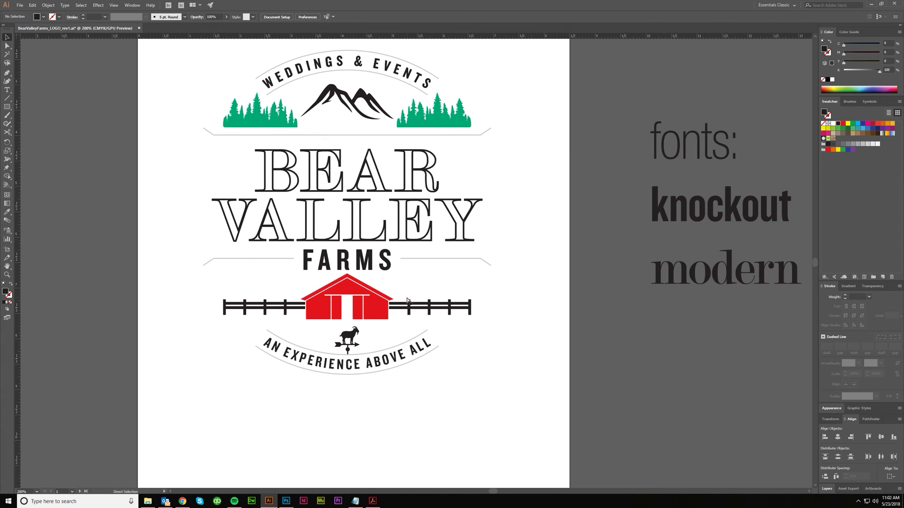
left_click(383, 282)
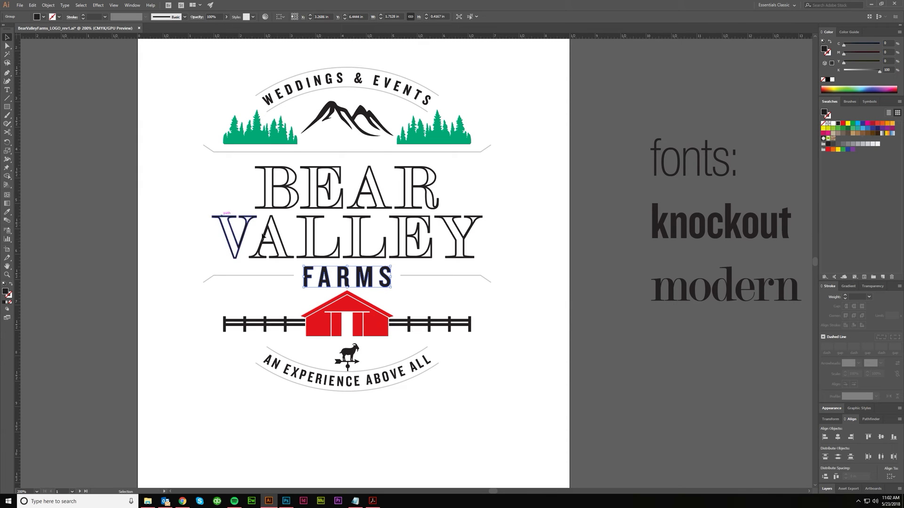
left_click(271, 298)
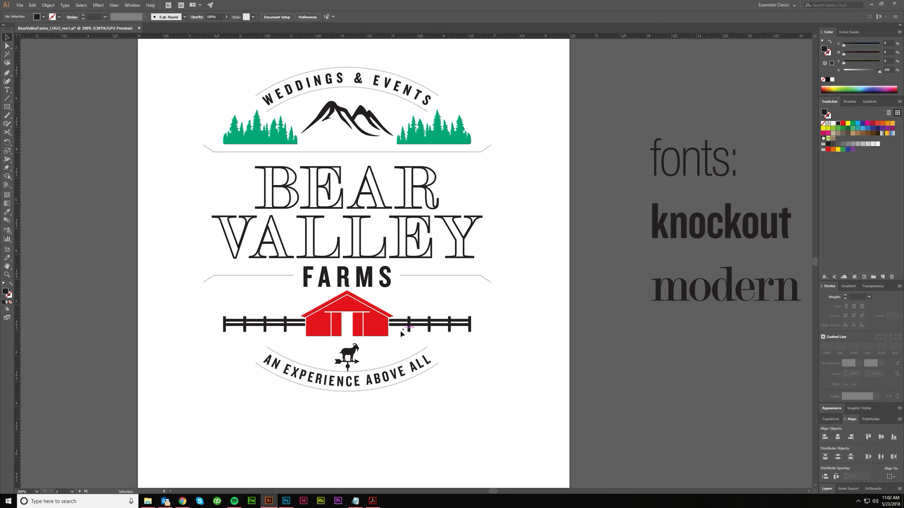
key("y")
left_click(369, 349)
scroll(369, 348, "up", 1)
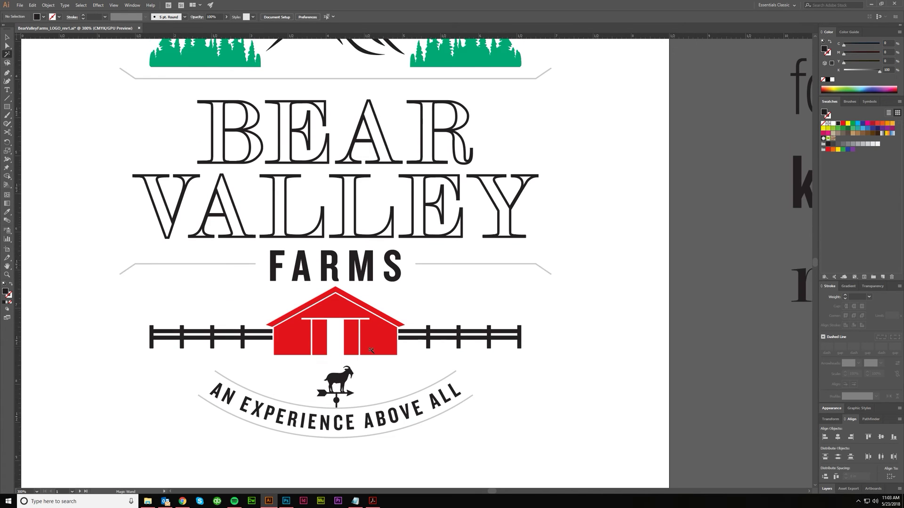
left_click(273, 163)
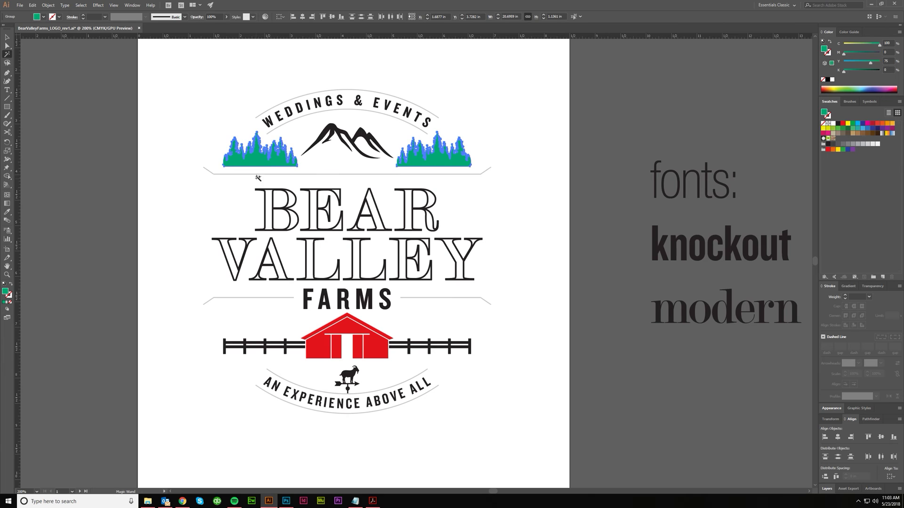
key("b")
key("v")
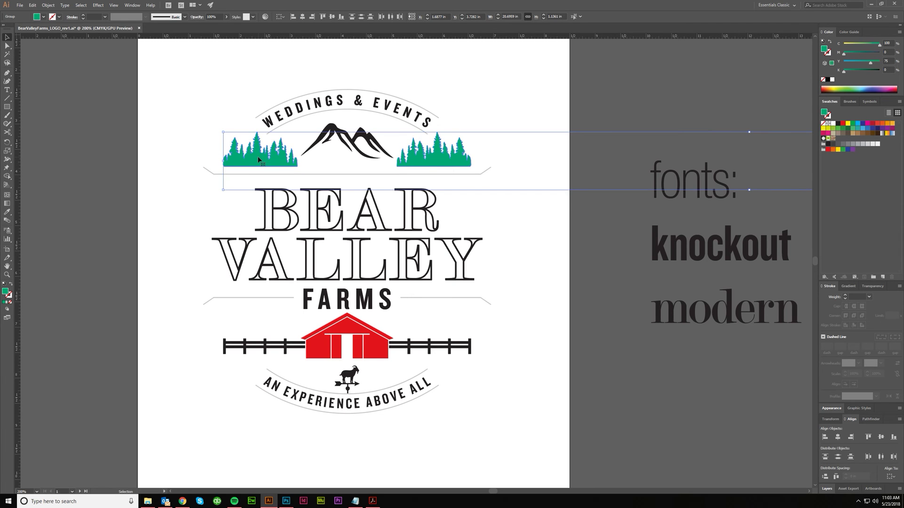
mouse_move(258, 157)
left_mouse_down()
mouse_move(256, 228)
mouse_move(224, 133)
left_mouse_up()
key("ctrl+z")
key("ctrl+z")
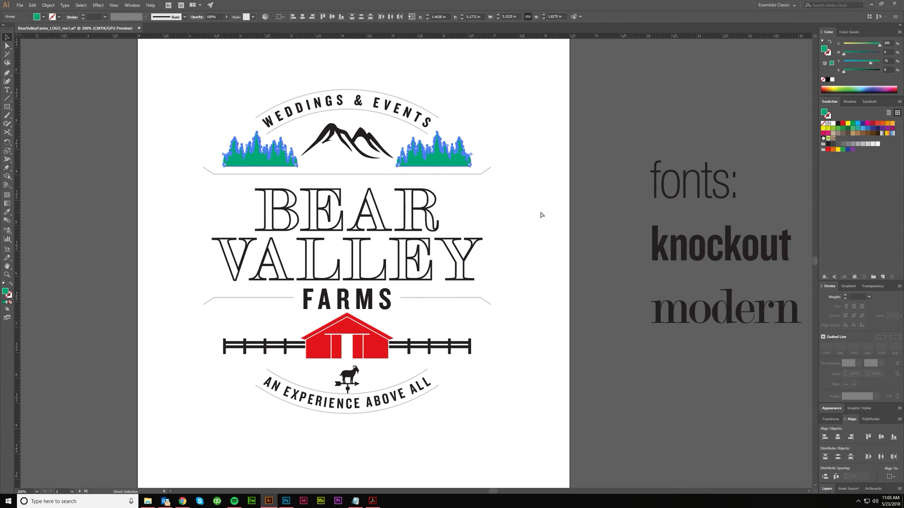
left_click(540, 212)
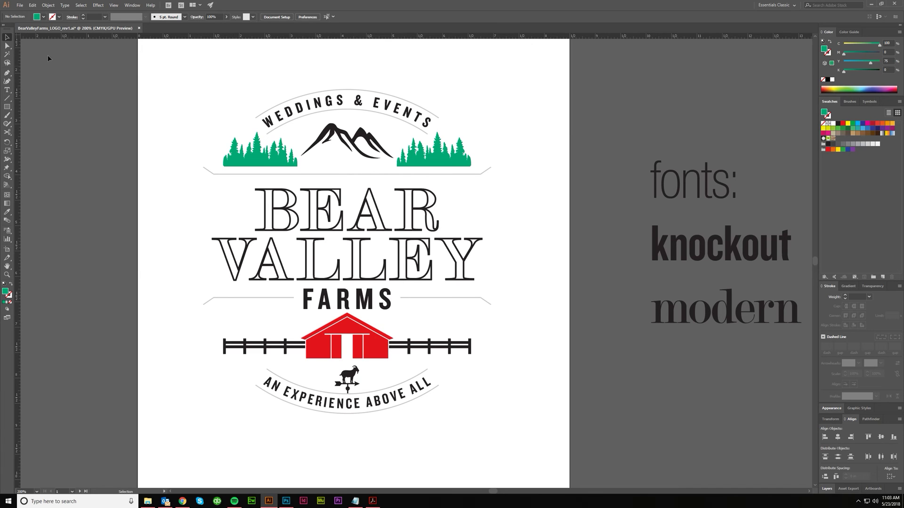
left_click(248, 162)
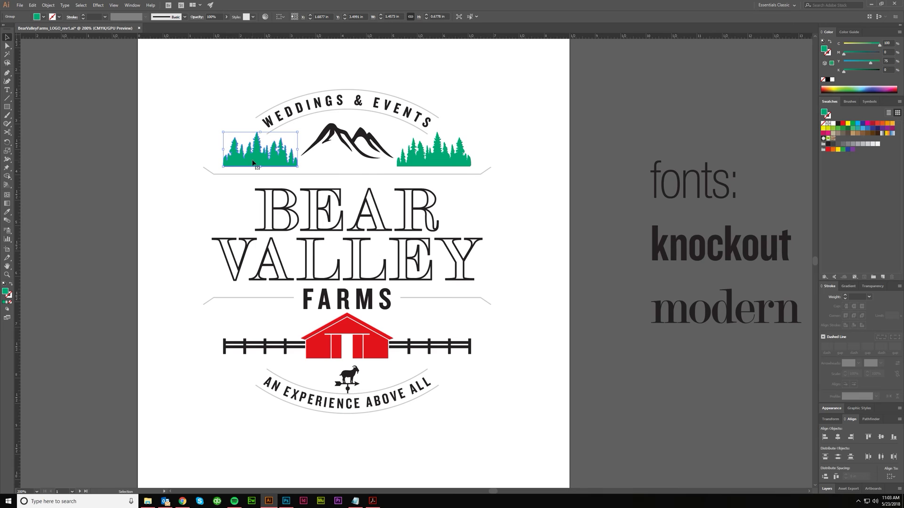
left_click(201, 159)
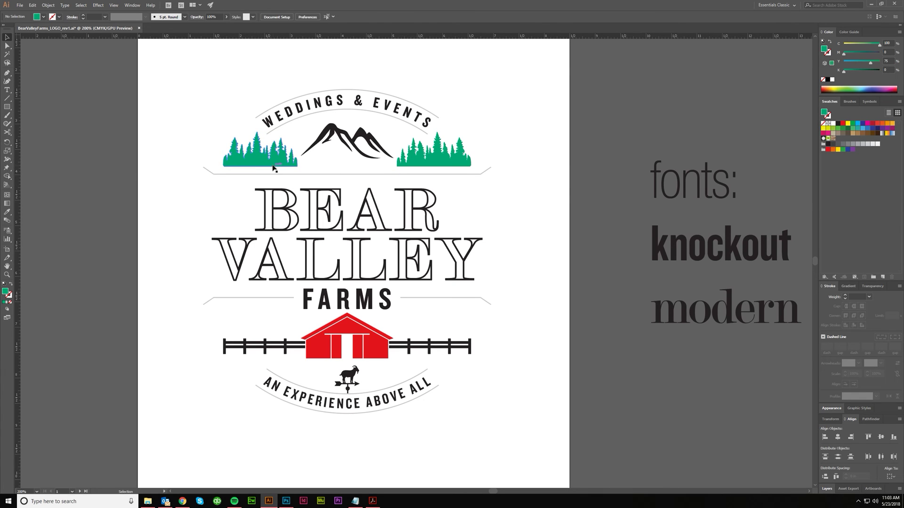
left_click(270, 168)
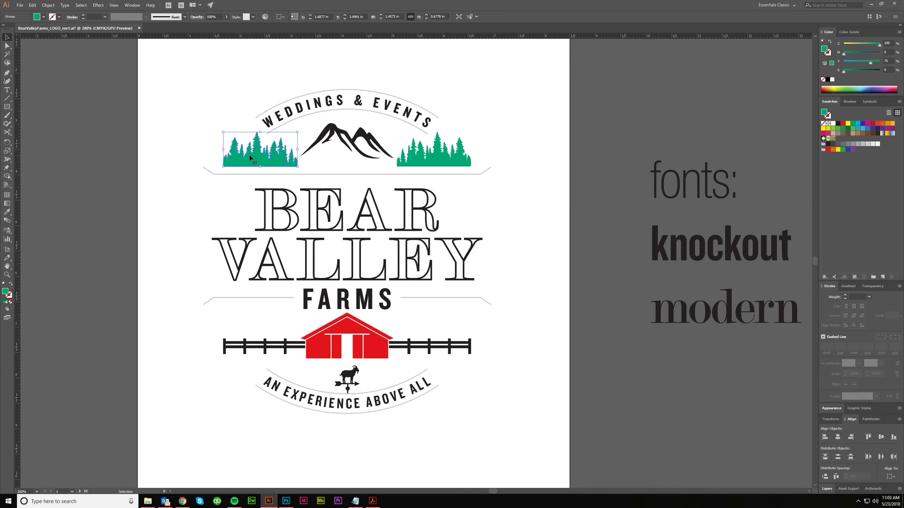
left_click(81, 5)
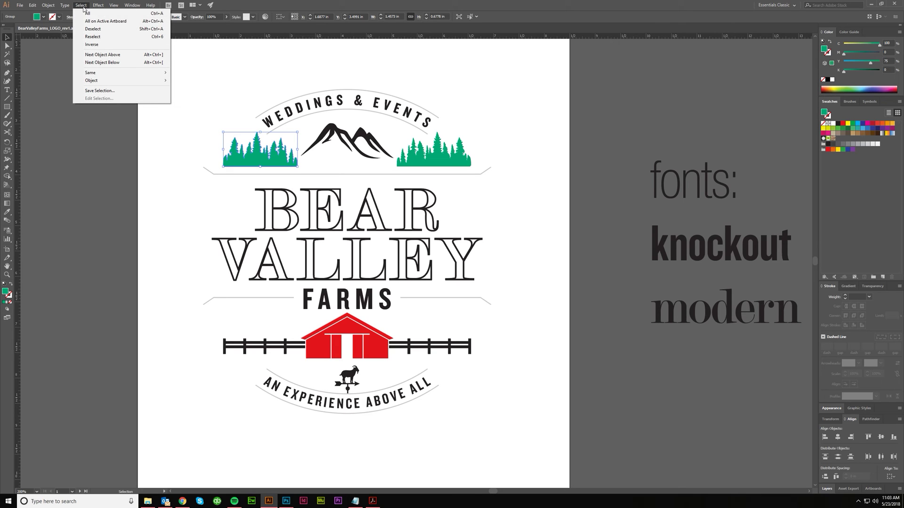
mouse_move(92, 74)
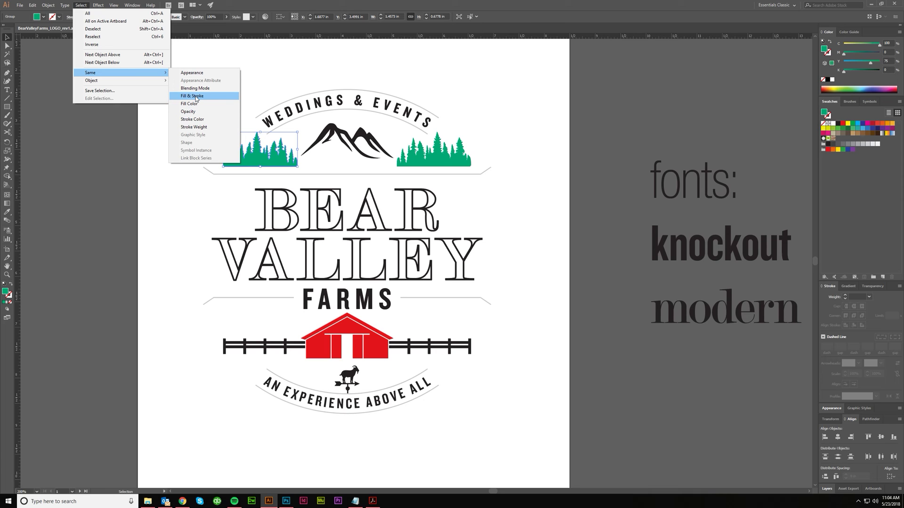
left_click(241, 94)
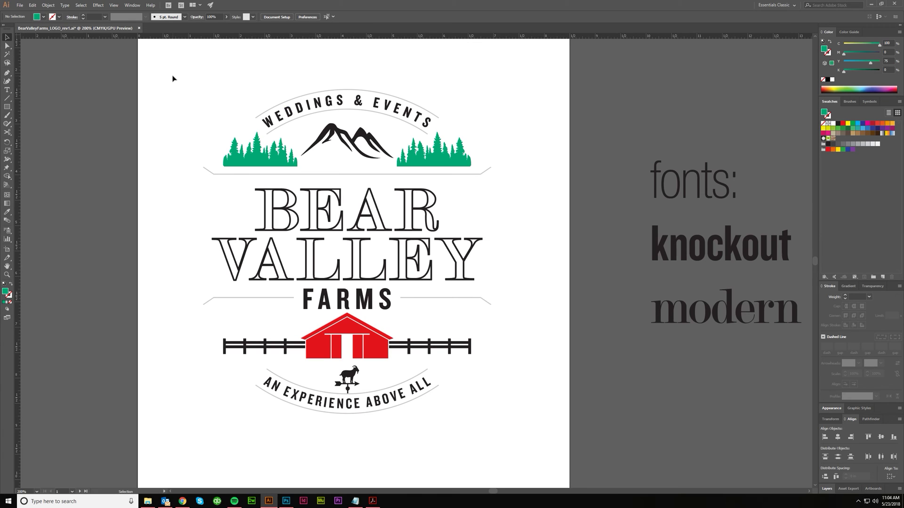
left_click(81, 5)
mouse_move(90, 73)
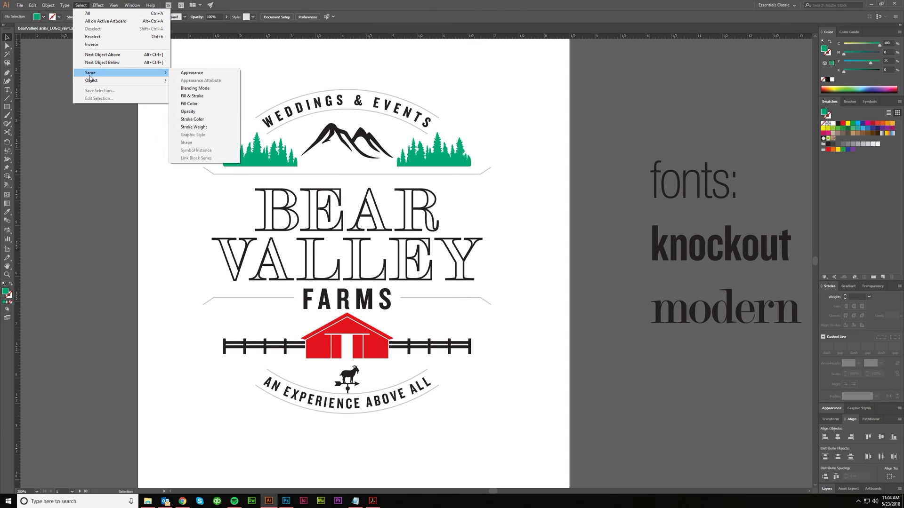
left_click(293, 67)
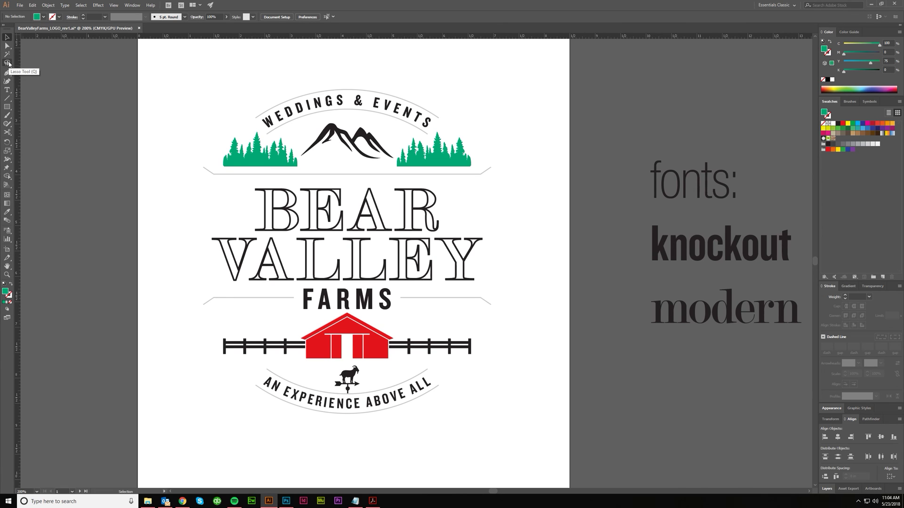
With the Lasso tool active, zoom in to 1600% on the left tree cluster
left_click(7, 62)
key("ctrl+plus")
scroll(367, 188, "down", 3)
scroll(331, 226, "up", 3)
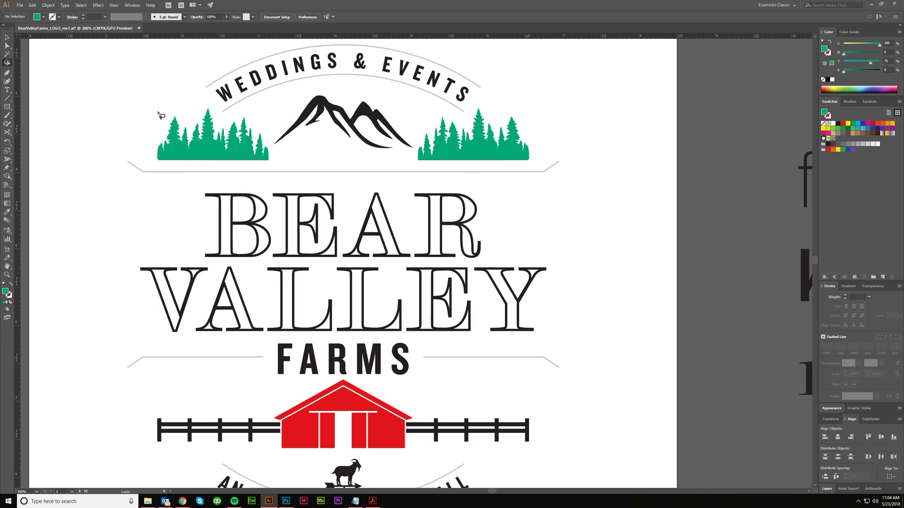
scroll(179, 141, "up", 3)
scroll(226, 160, "up", 1)
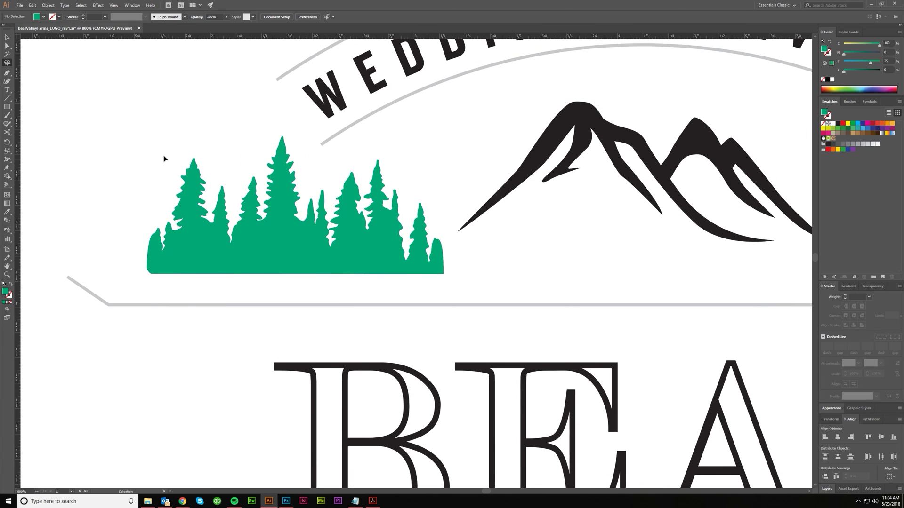
scroll(164, 155, "up", 2)
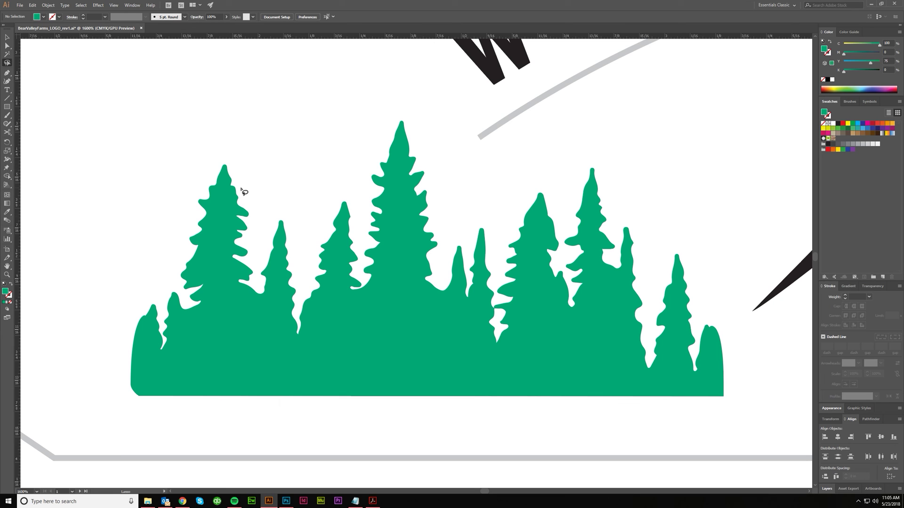
Check the left tree group with the Selection tool, then lasso the leftmost tree's top anchor points
left_click(3, 38)
left_click(219, 281)
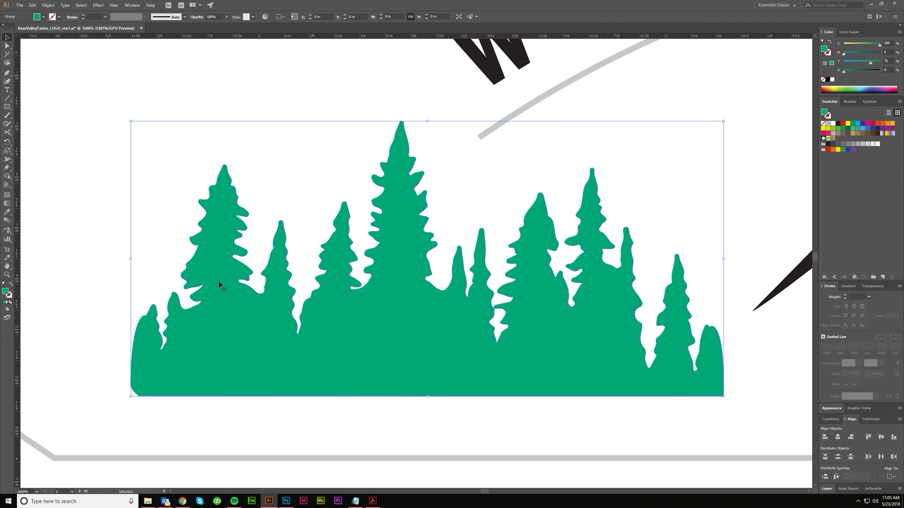
left_click(233, 173)
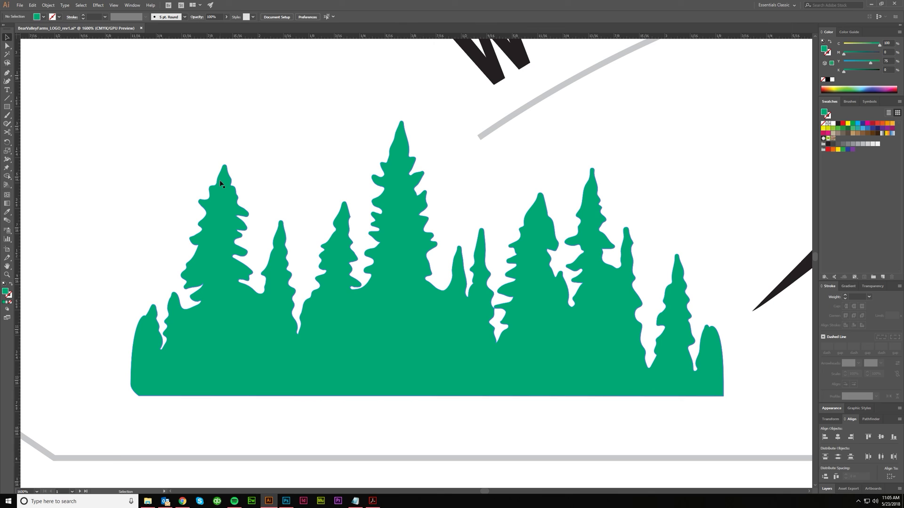
left_click(219, 182)
left_click(183, 152)
left_click(8, 63)
mouse_move(254, 174)
left_mouse_down()
mouse_move(231, 142)
mouse_move(209, 141)
mouse_move(177, 174)
mouse_move(154, 248)
mouse_move(179, 292)
mouse_move(239, 286)
mouse_move(261, 259)
mouse_move(265, 184)
left_mouse_up()
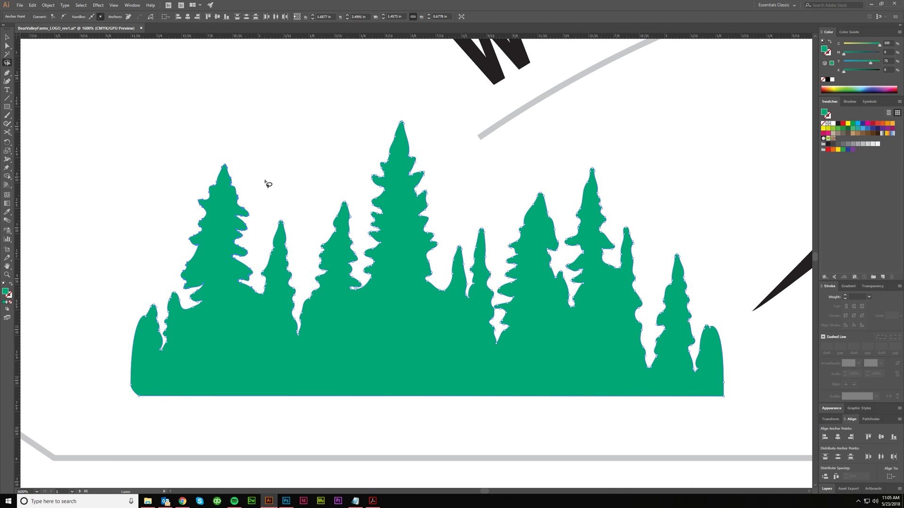
left_click(8, 46)
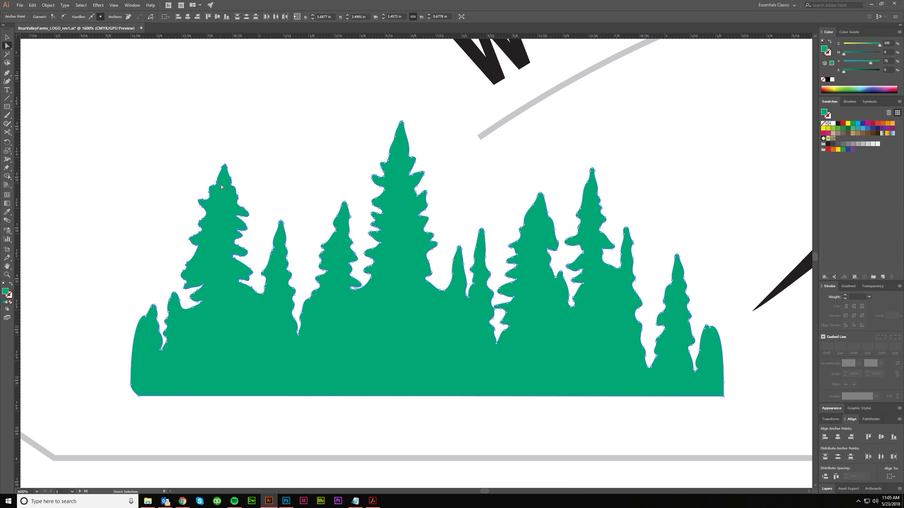
left_click_drag(217, 185, 117, 136)
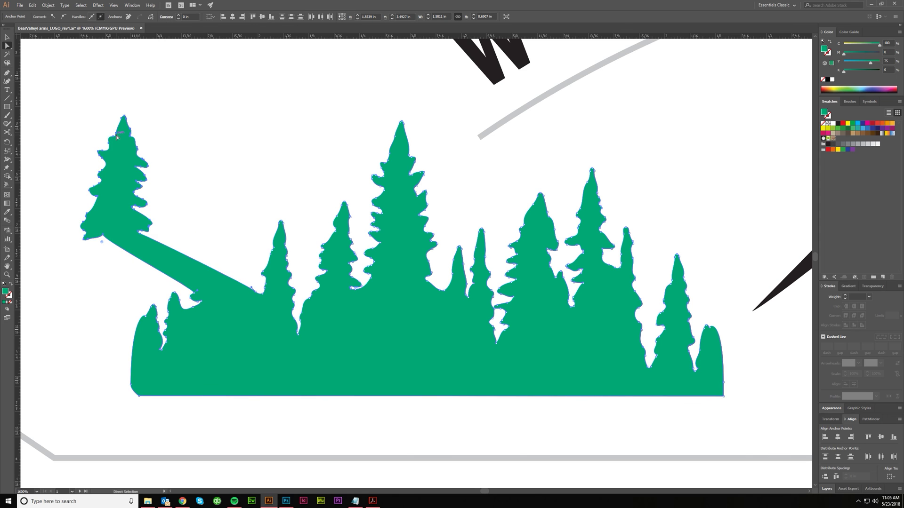
left_click_drag(117, 132, 276, 138)
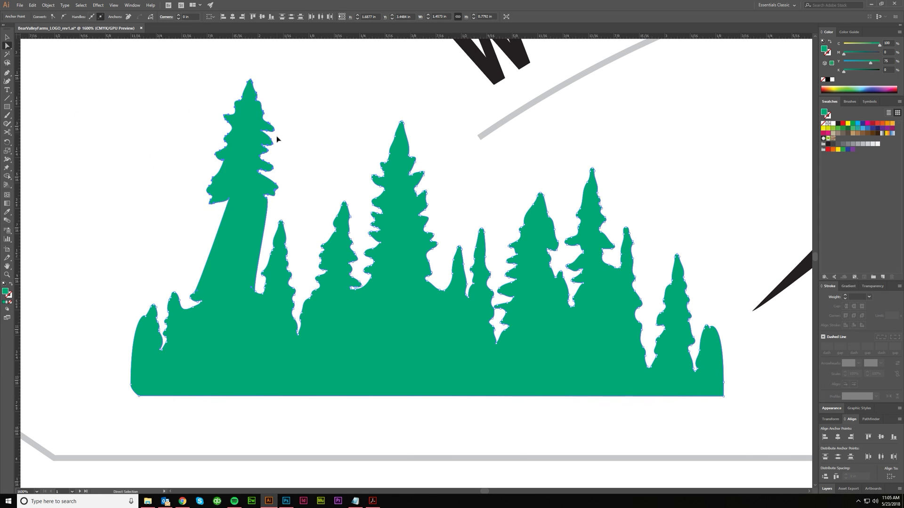
key("ctrl+z")
key("ctrl+z")
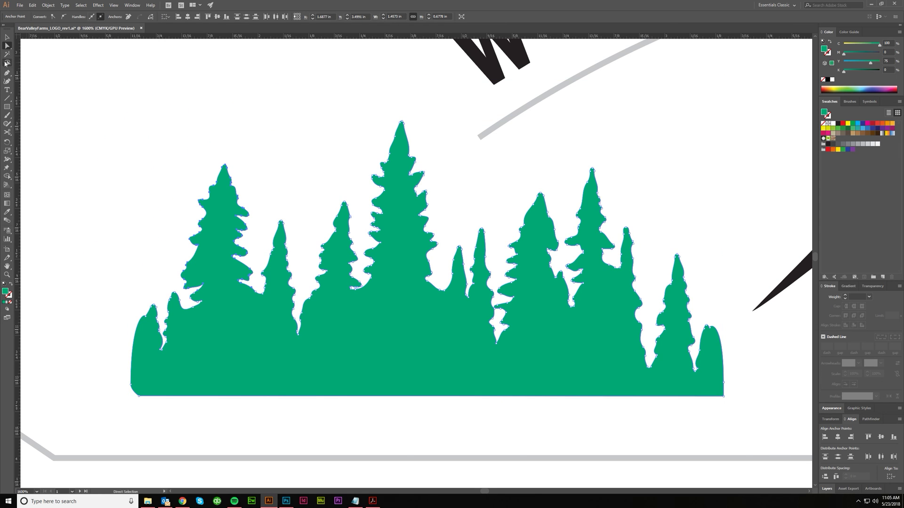
left_click(7, 63)
left_click(217, 143)
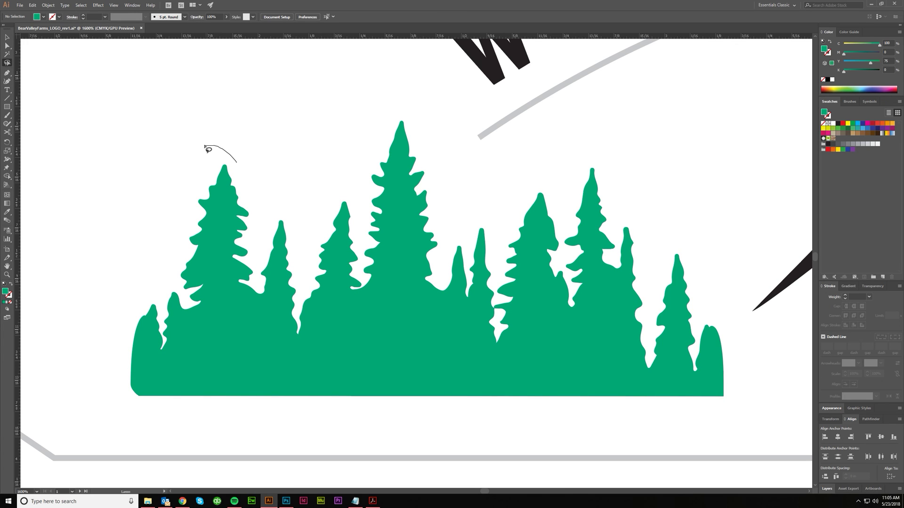
left_click(7, 46)
mouse_move(129, 136)
left_mouse_down()
mouse_move(191, 200)
mouse_move(236, 273)
mouse_move(210, 285)
left_mouse_up()
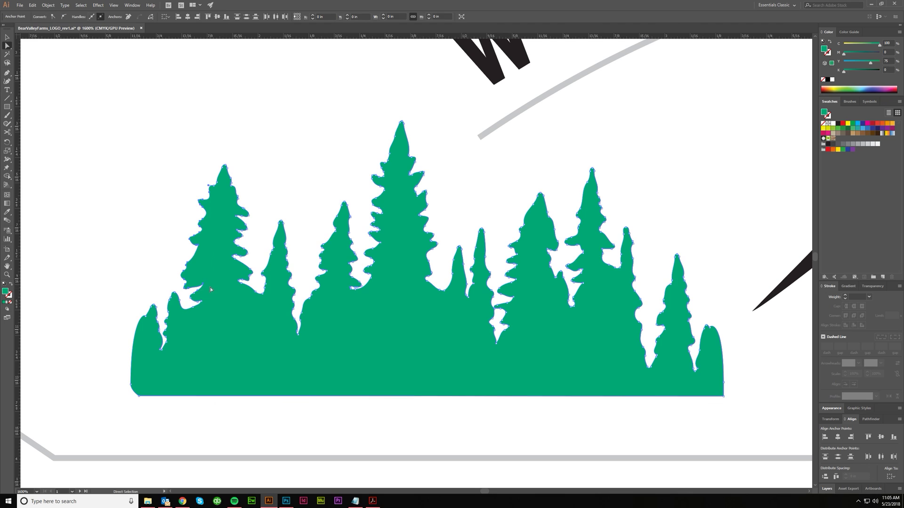
left_click_drag(269, 144, 225, 255)
left_click_drag(223, 288, 195, 209)
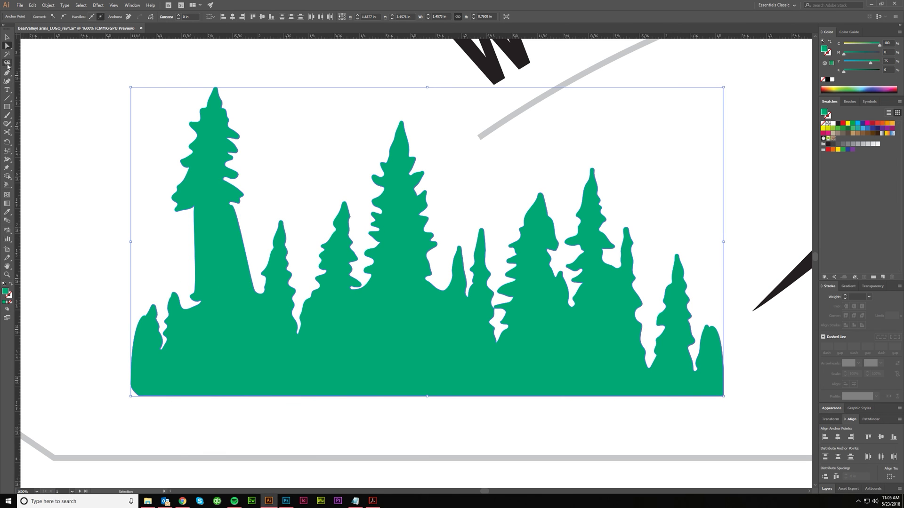
key("ctrl+z")
left_click_drag(201, 151, 238, 187)
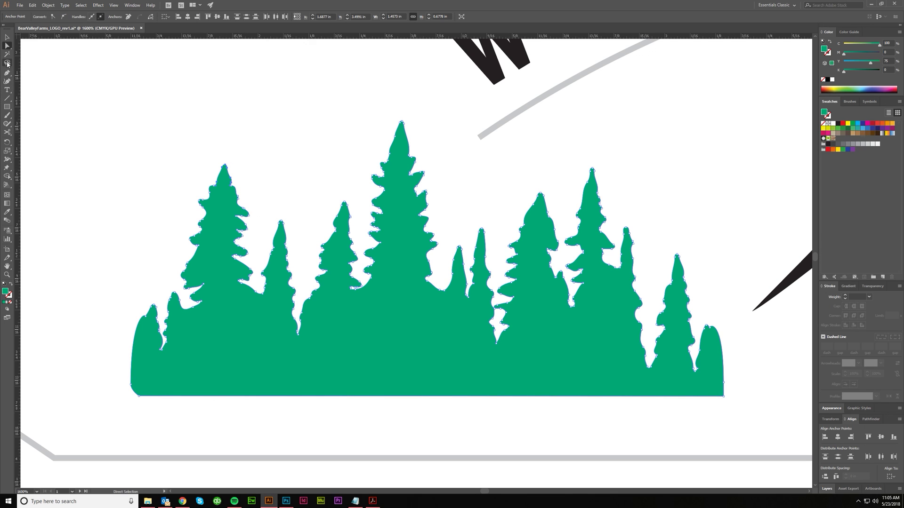
left_click(7, 62)
key("ctrl+shift+a")
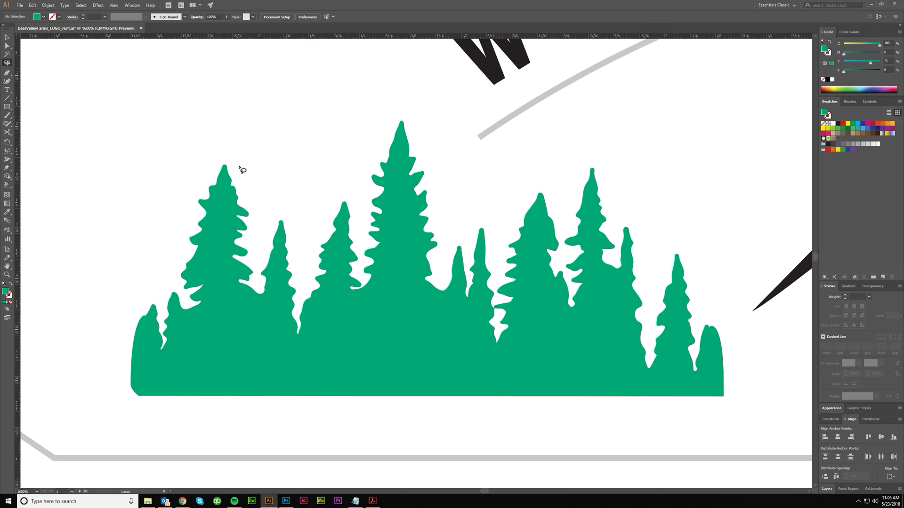
mouse_move(240, 167)
left_mouse_down()
mouse_move(224, 152)
mouse_move(189, 201)
mouse_move(176, 273)
mouse_move(184, 293)
mouse_move(257, 285)
mouse_move(261, 207)
mouse_move(250, 174)
left_mouse_up()
key("v")
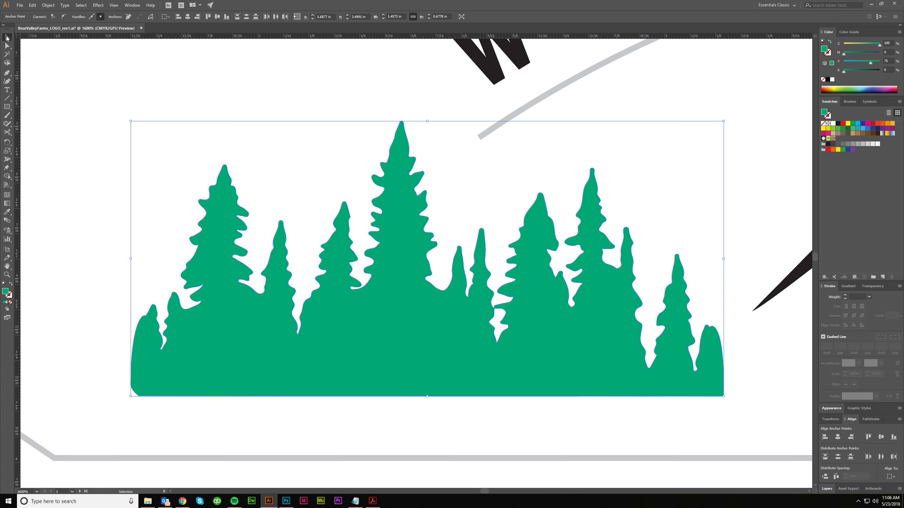
Clear the selection by clicking empty canvas and zoom out to 200% to show the full badge
left_click(256, 115)
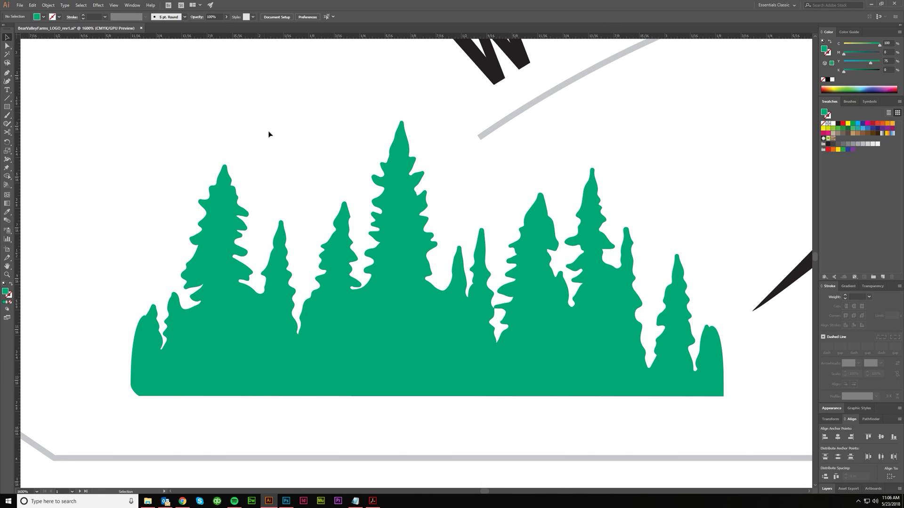
scroll(269, 134, "down", 6)
scroll(414, 301, "up", 1)
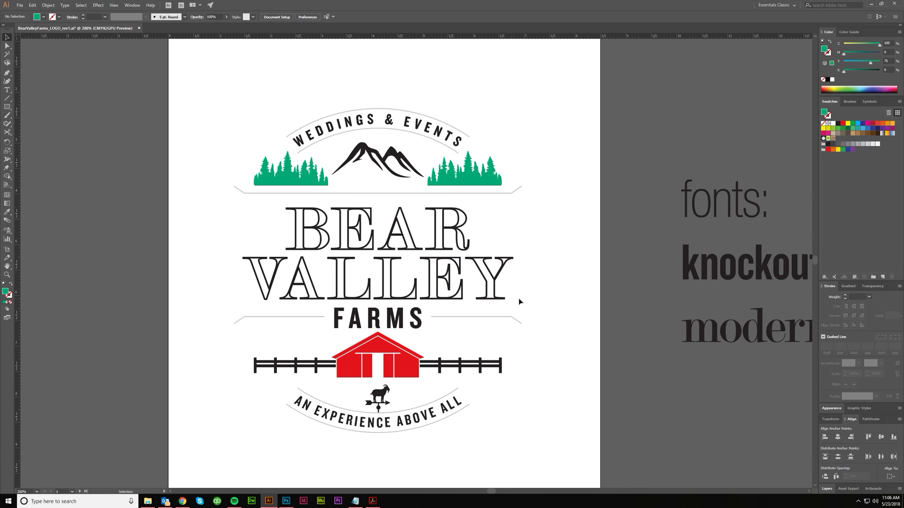